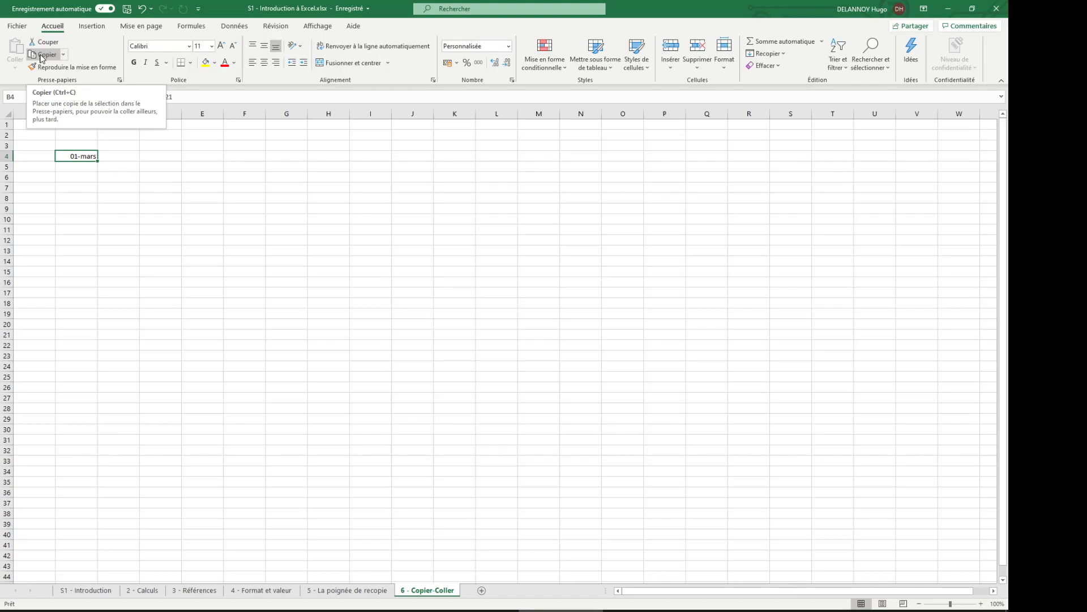
Step: Enter the text "Ctrl+S" in cell I1 and its description "Sauvergarder" in cell J1
{"action": "left_click", "coordinate": [423, 123]}
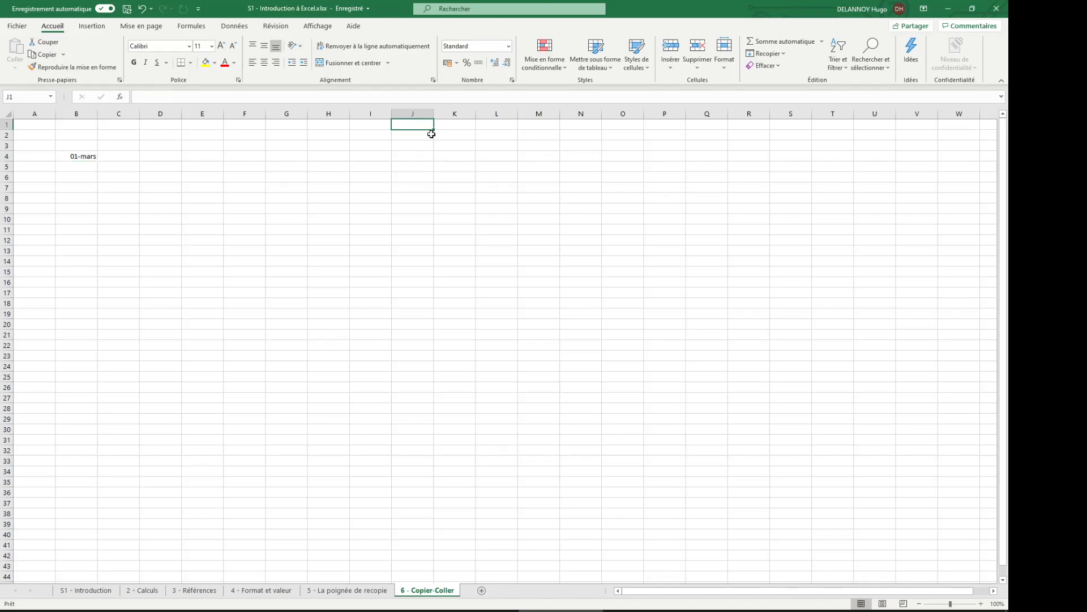
{"action": "type", "text": "Sauvergarder"}
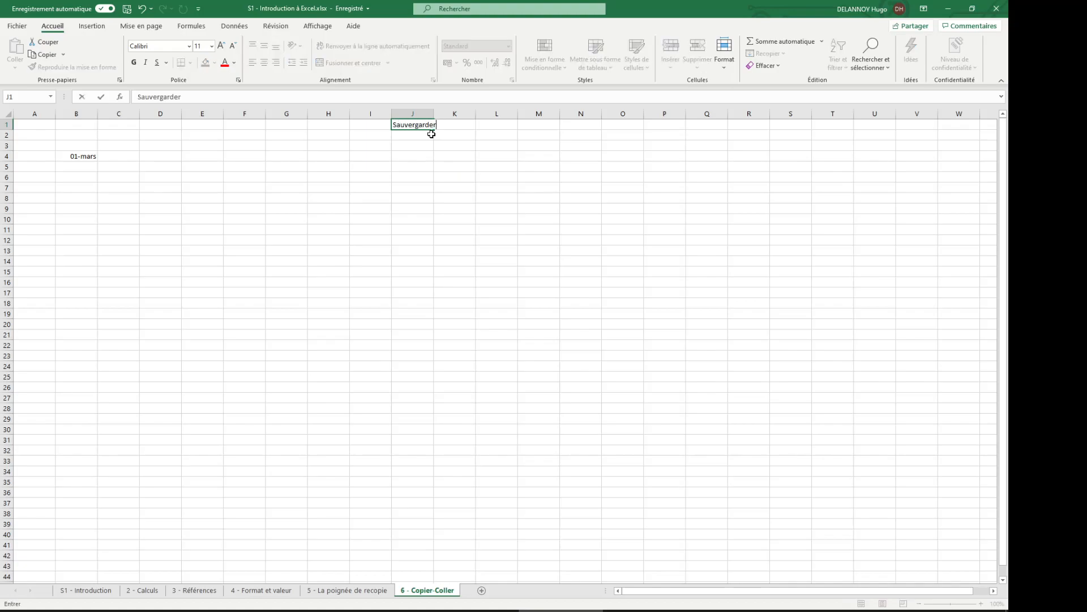
{"action": "key", "text": "Left"}
{"action": "type", "text": "Ctr"}
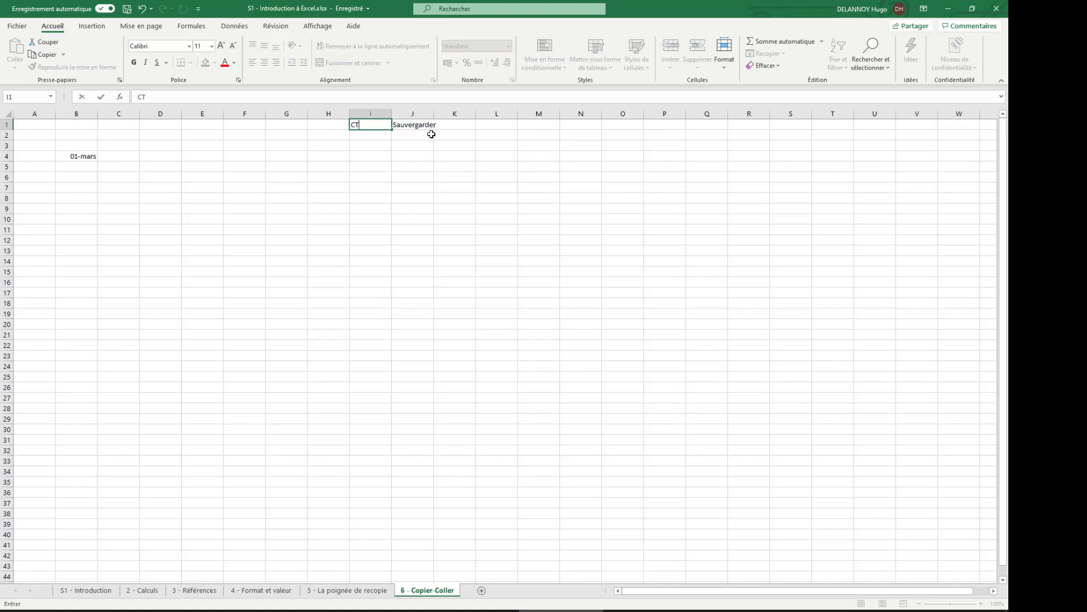
{"action": "type", "text": "l+S"}
{"action": "key", "text": "Return"}
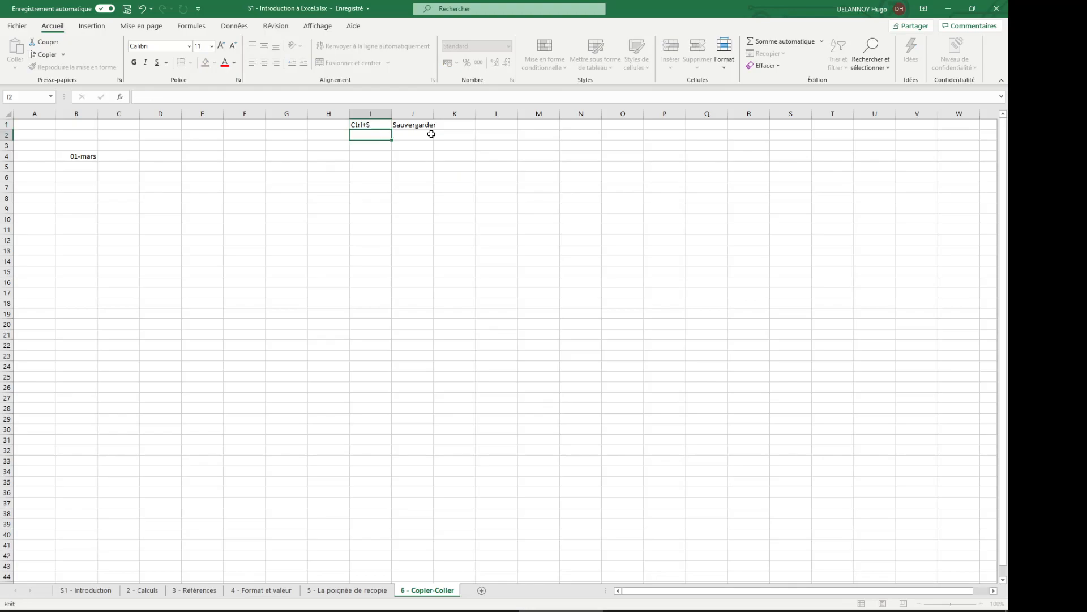
Step: Fill the second row of the shortcut list with "Ctrl+C" in I2 and "Copier" in J2
{"action": "type", "text": "Ctrl+X"}
{"action": "key", "text": "Tab"}
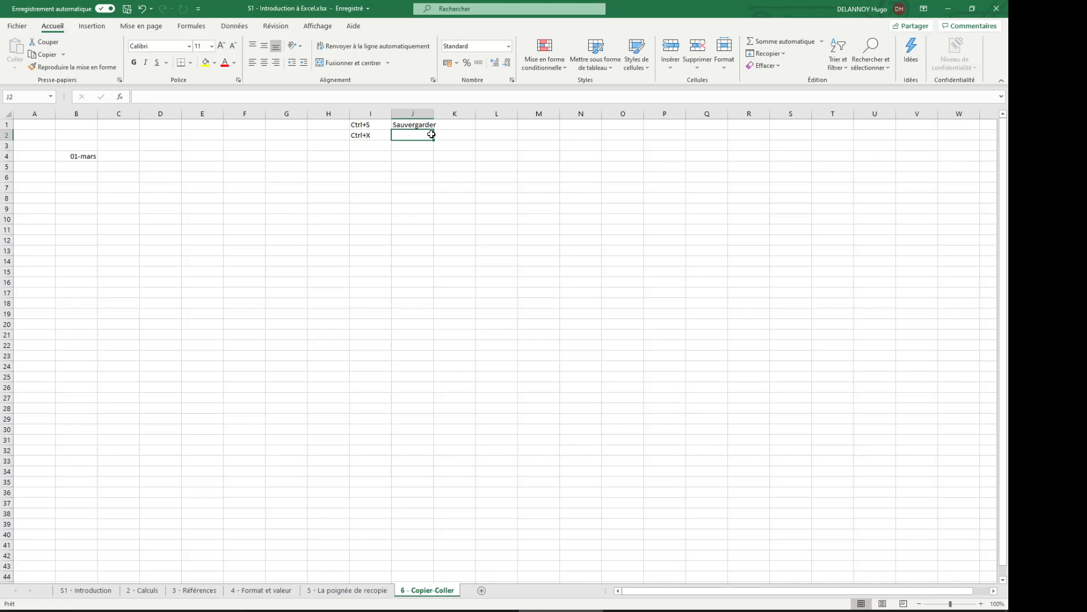
{"action": "type", "text": "Copier"}
{"action": "double_click", "coordinate": [376, 136]}
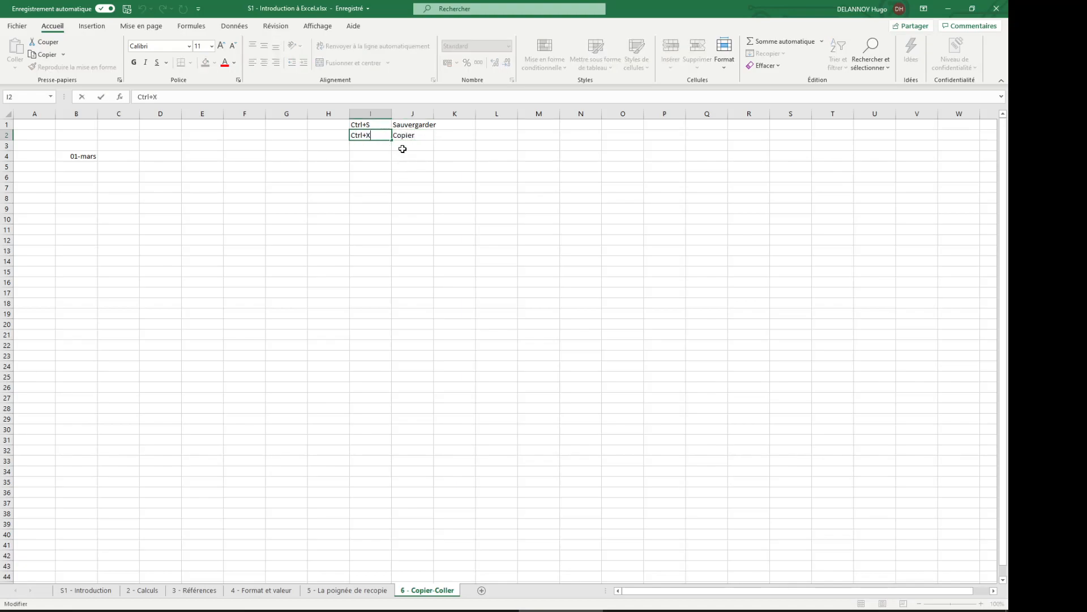
{"action": "key", "text": "BackSpace"}
{"action": "type", "text": "C"}
{"action": "key", "text": "Return"}
Step: Add the paste shortcut to the list, with "Ctrl+V" in I3 and "Coller" in J3
{"action": "type", "text": "Ctrl+V"}
{"action": "left_click", "coordinate": [402, 148]}
{"action": "type", "text": "Coller"}
{"action": "key", "text": "Tab"}
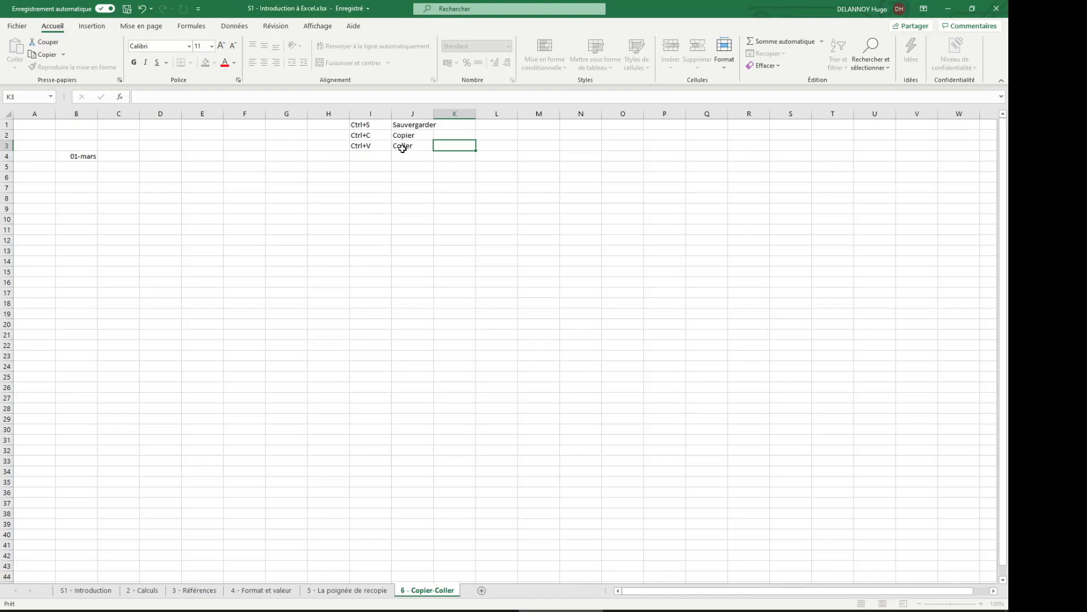
{"action": "key", "text": "Return"}
Step: Add the cut shortcut to the list, with "Ctrl+X" in I4 and "Couper" in J4
{"action": "type", "text": "C"}
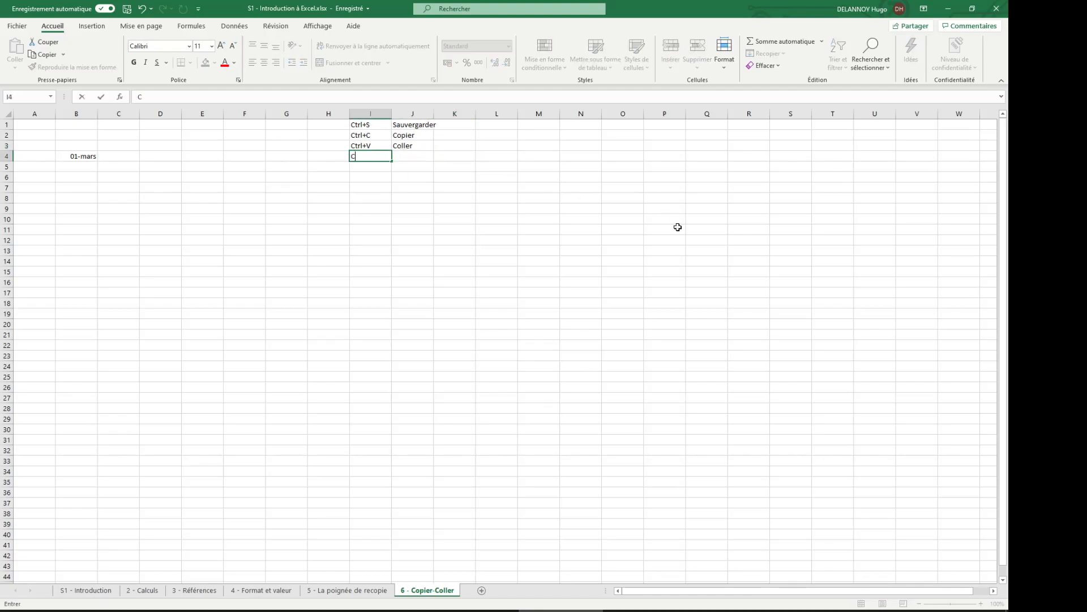
{"action": "type", "text": "trl+X"}
{"action": "key", "text": "Tab"}
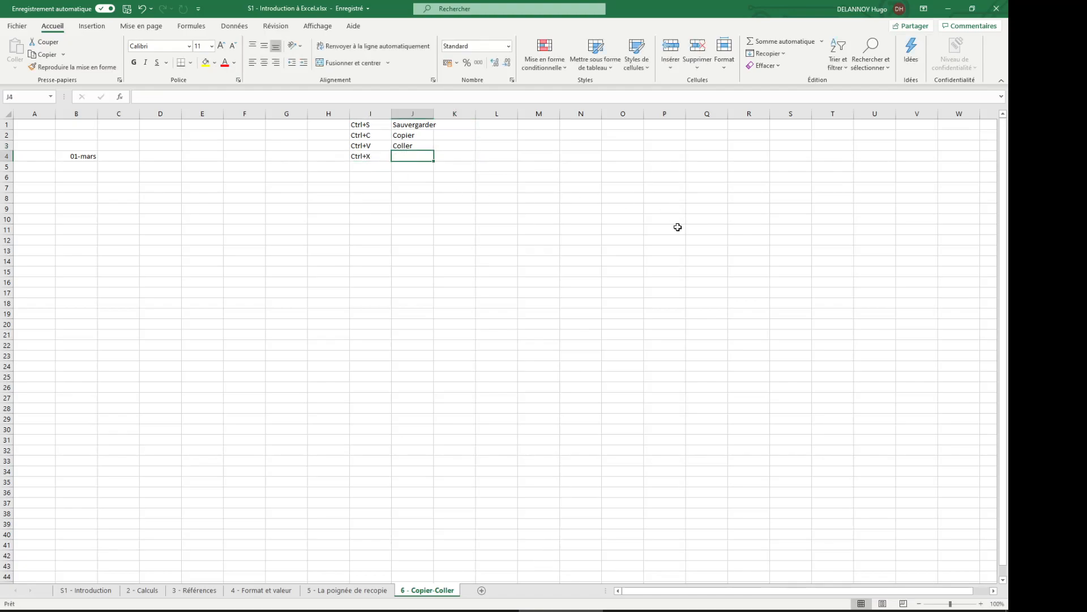
{"action": "type", "text": "Cou"}
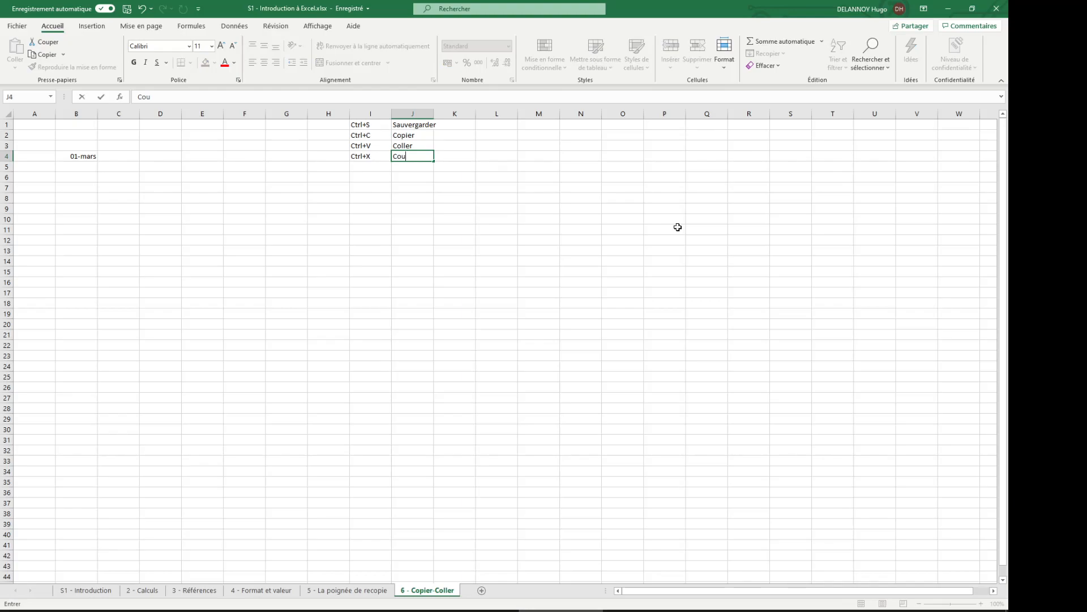
{"action": "type", "text": "per"}
{"action": "key", "text": "Return"}
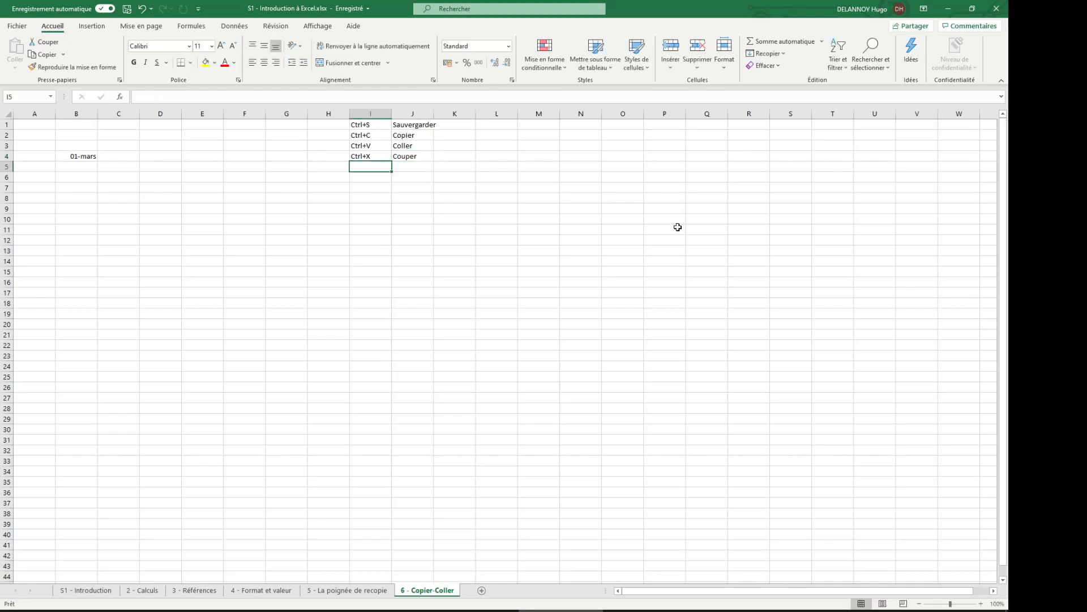
Step: Add the search shortcut with "Ctrl+F" in I5 and "Rechercher" in J5, and save the workbook
{"action": "type", "text": "Ctr"}
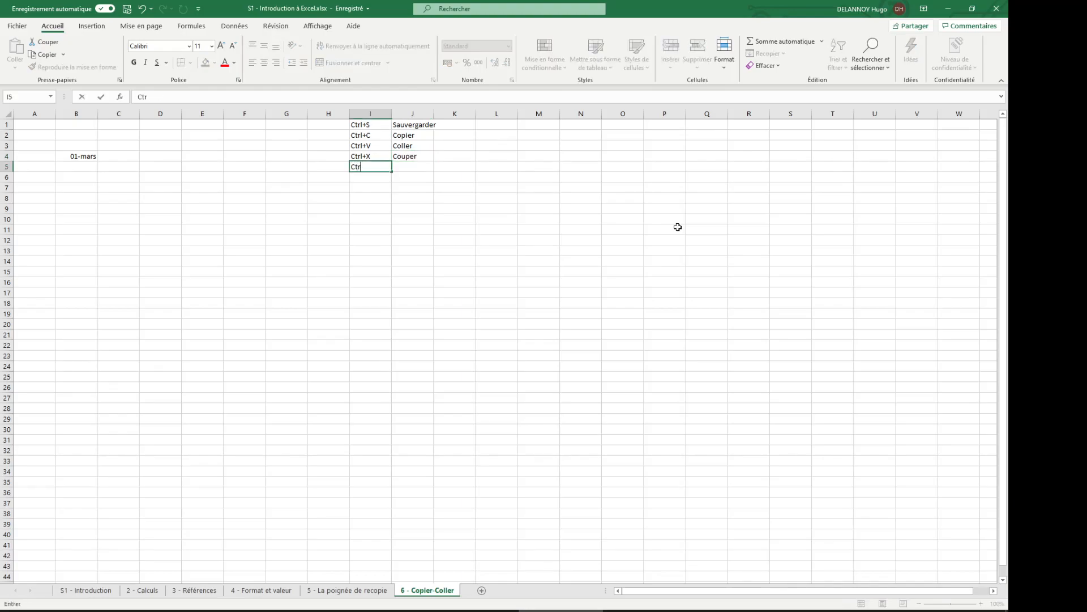
{"action": "type", "text": "l+F"}
{"action": "key", "text": "Tab"}
{"action": "type", "text": "R"}
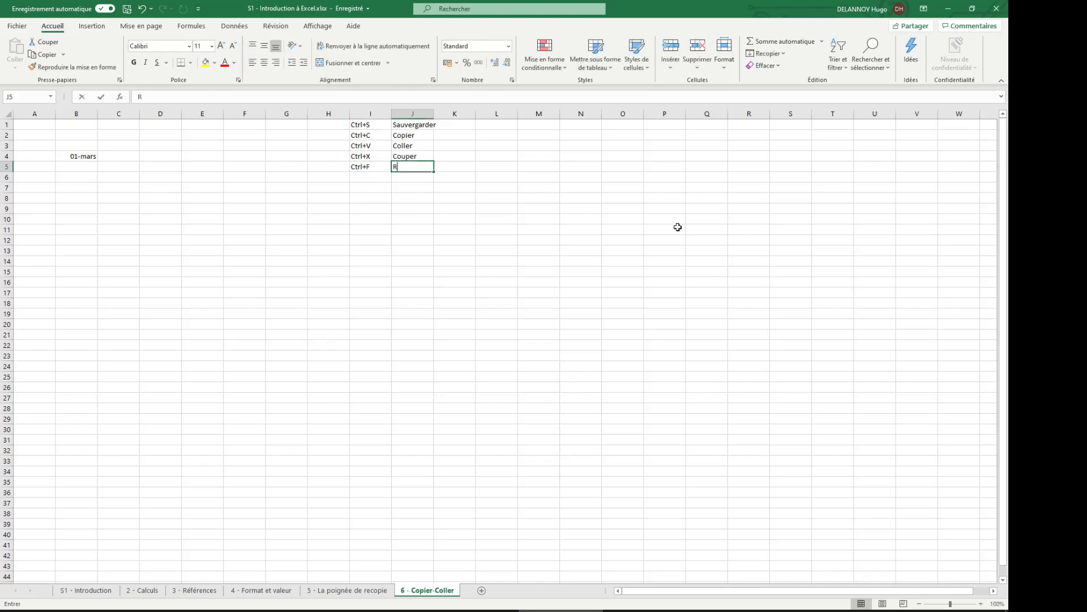
{"action": "type", "text": "echercher"}
{"action": "key", "text": "Return"}
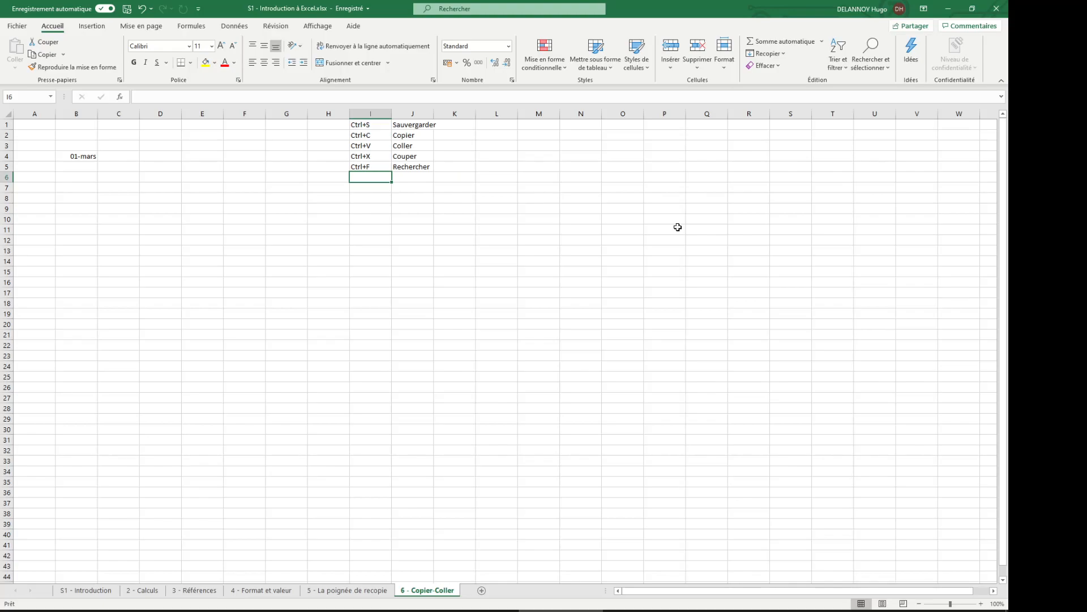
{"action": "key", "text": "ctrl+s"}
Step: Copy the date from cell B4 and paste it into cell C8
{"action": "left_click", "coordinate": [91, 167]}
{"action": "left_click", "coordinate": [86, 156]}
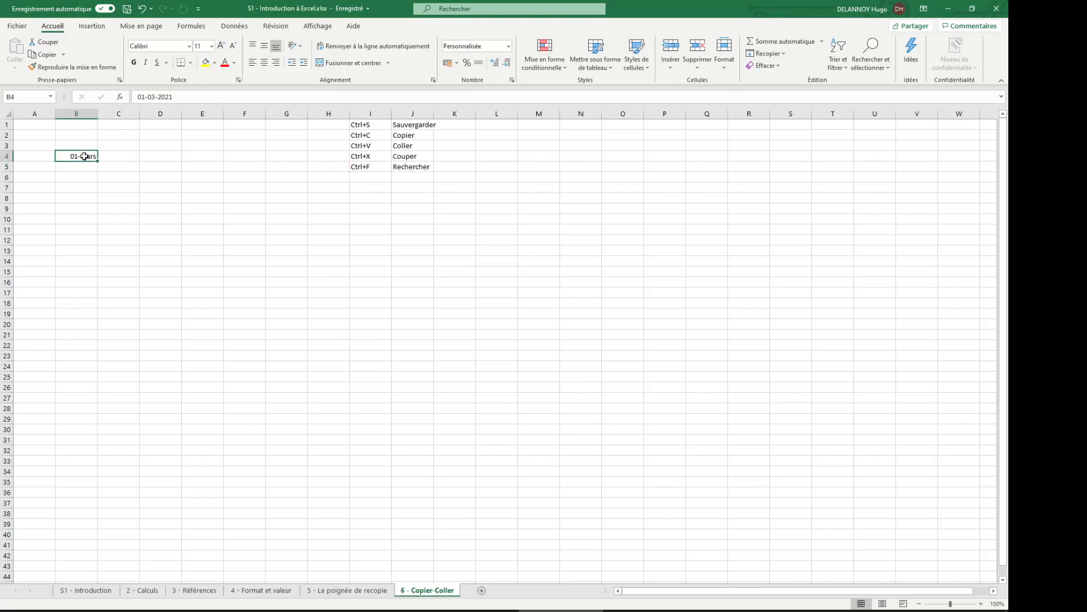
{"action": "left_click", "coordinate": [49, 57]}
{"action": "left_click", "coordinate": [112, 198]}
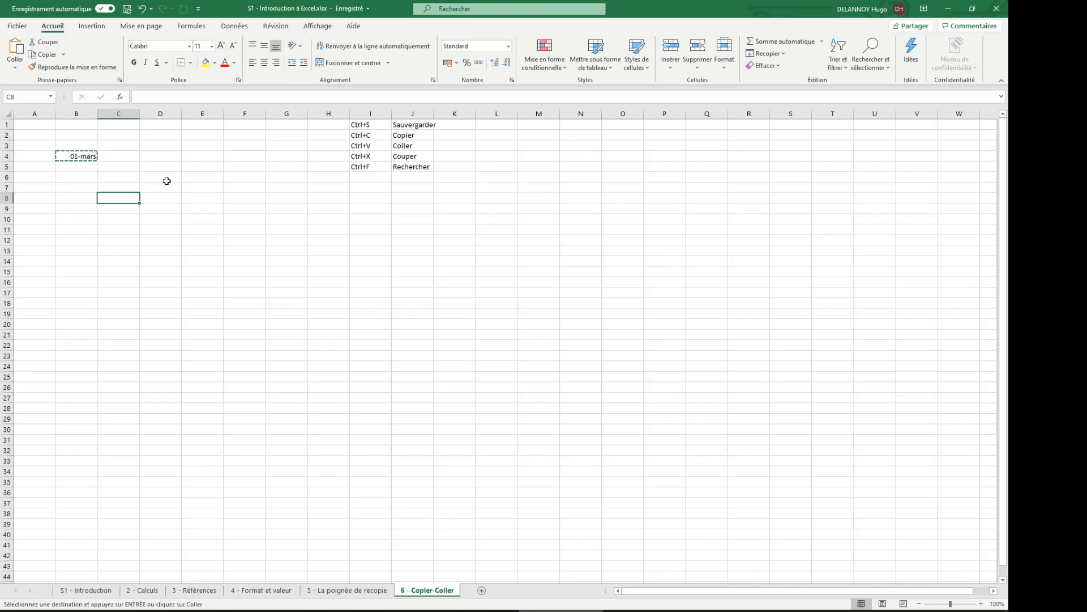
{"action": "left_click", "coordinate": [22, 44]}
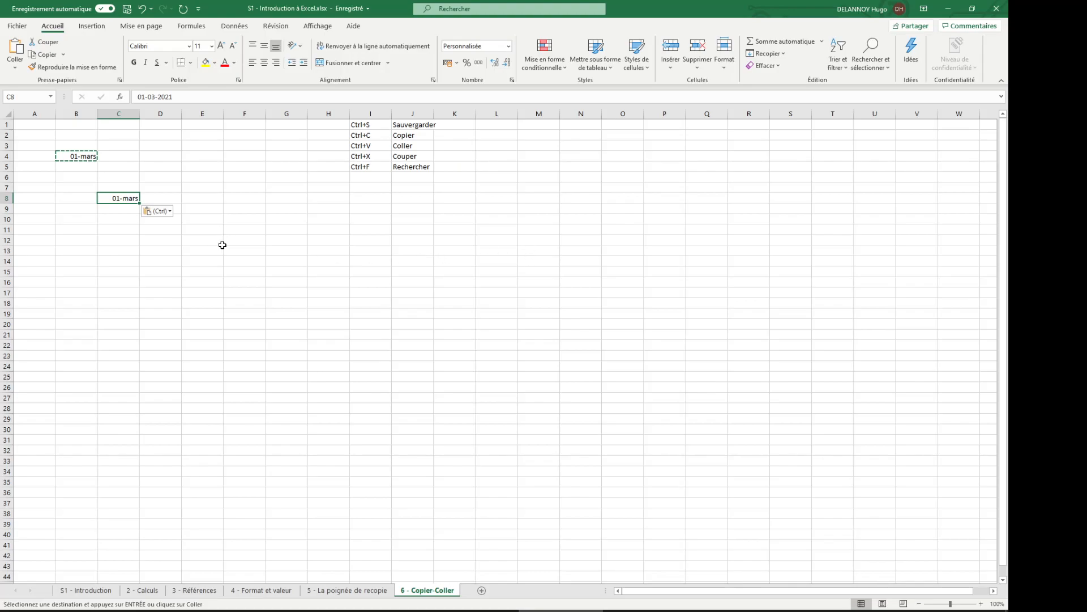
Step: Change the paste in C8 to values only, and from there to formatting only
{"action": "left_click", "coordinate": [163, 212]}
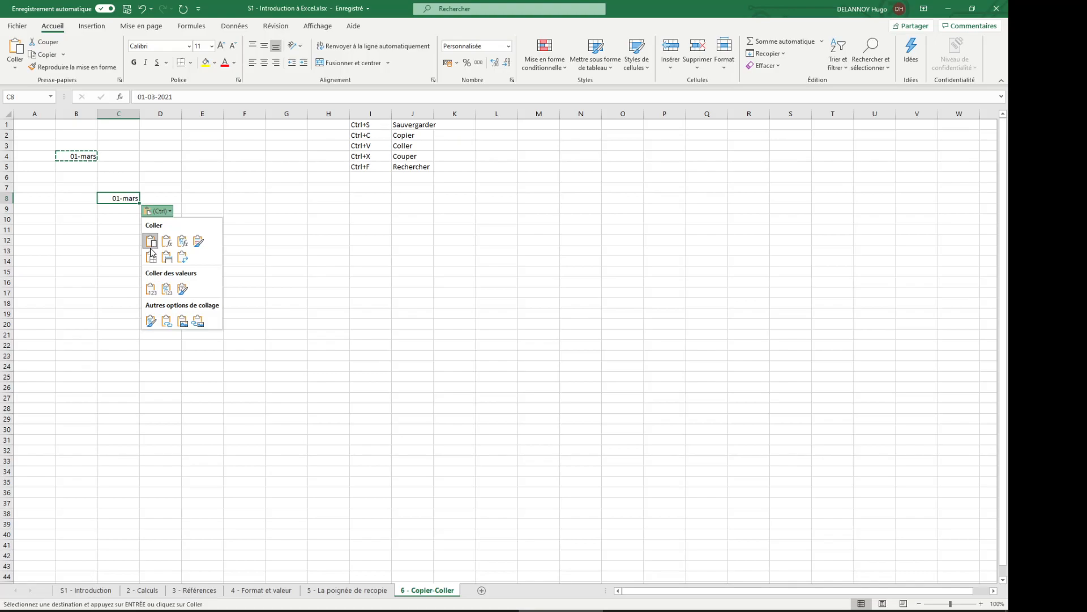
{"action": "left_click", "coordinate": [158, 290]}
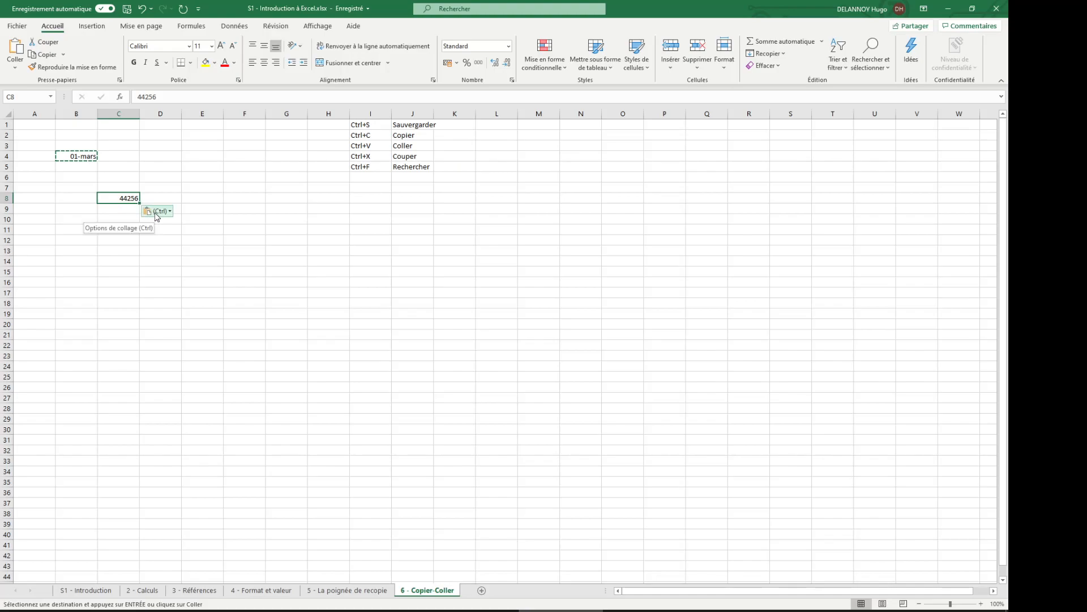
{"action": "left_click", "coordinate": [157, 212]}
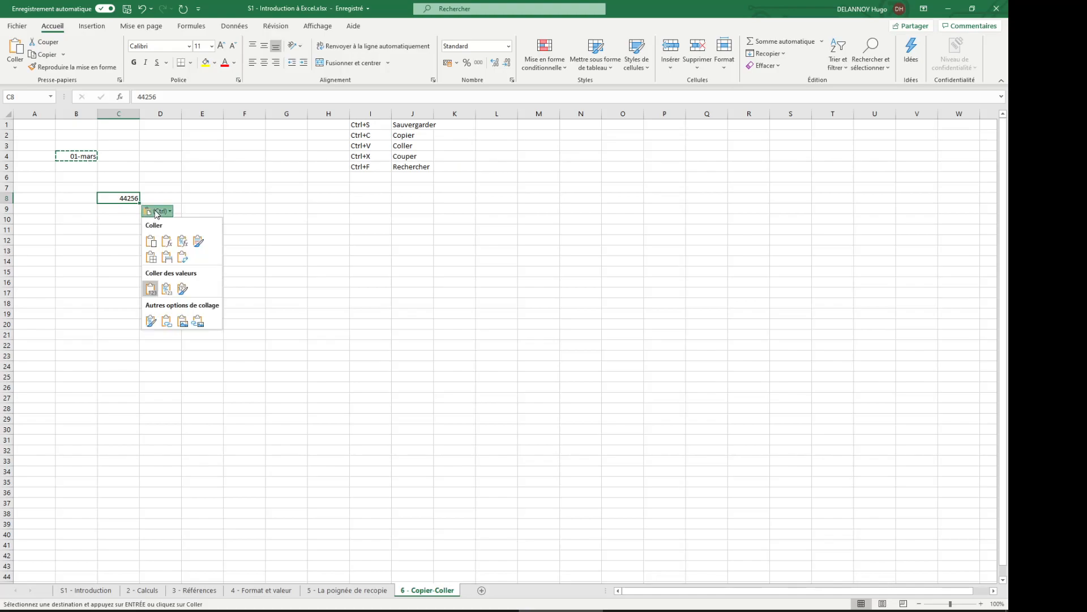
{"action": "left_click", "coordinate": [156, 325]}
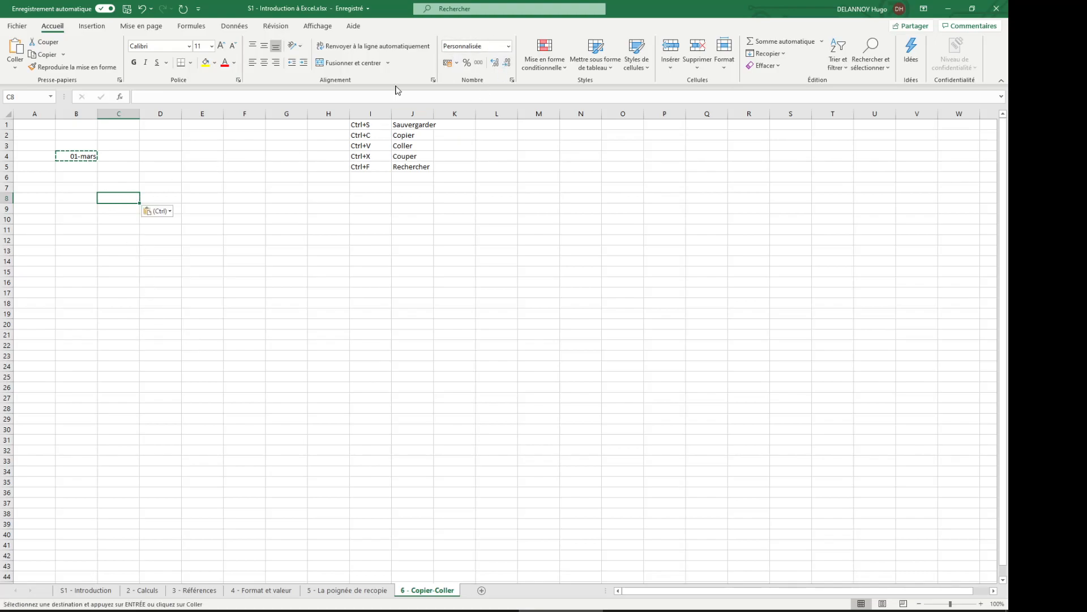
Step: Try entering the date 01/03/2020 in the formatted cell C8, and undo the entry
{"action": "type", "text": "01/"}
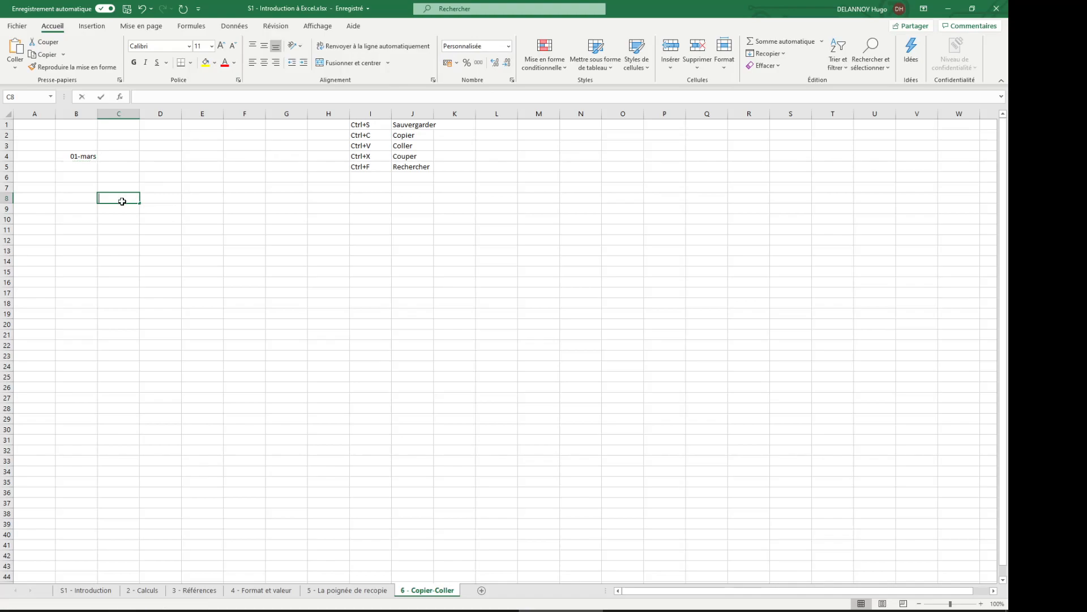
{"action": "type", "text": "03/2020"}
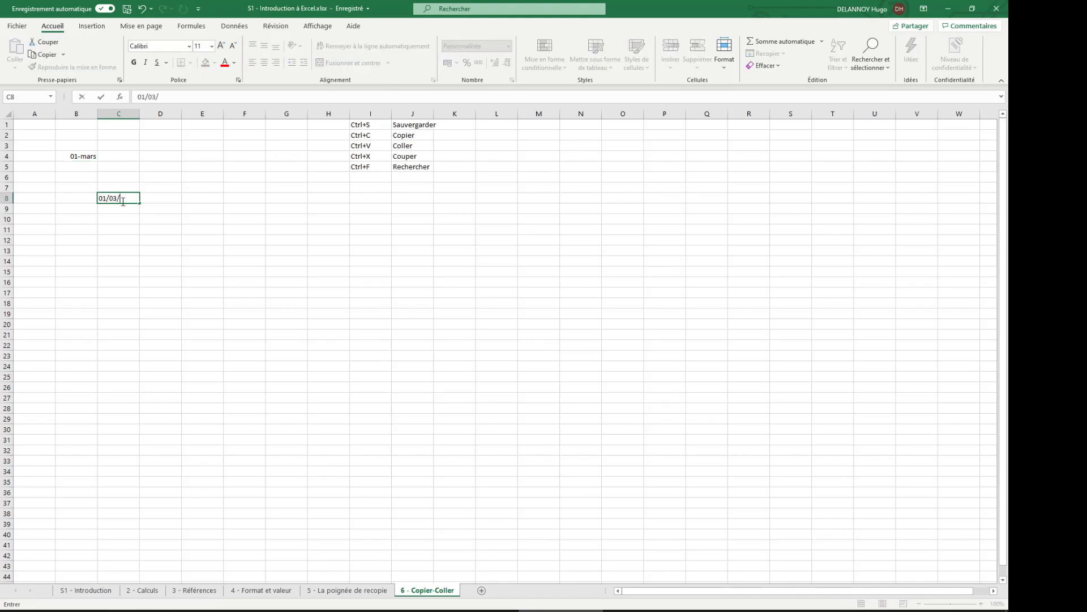
{"action": "key", "text": "Return"}
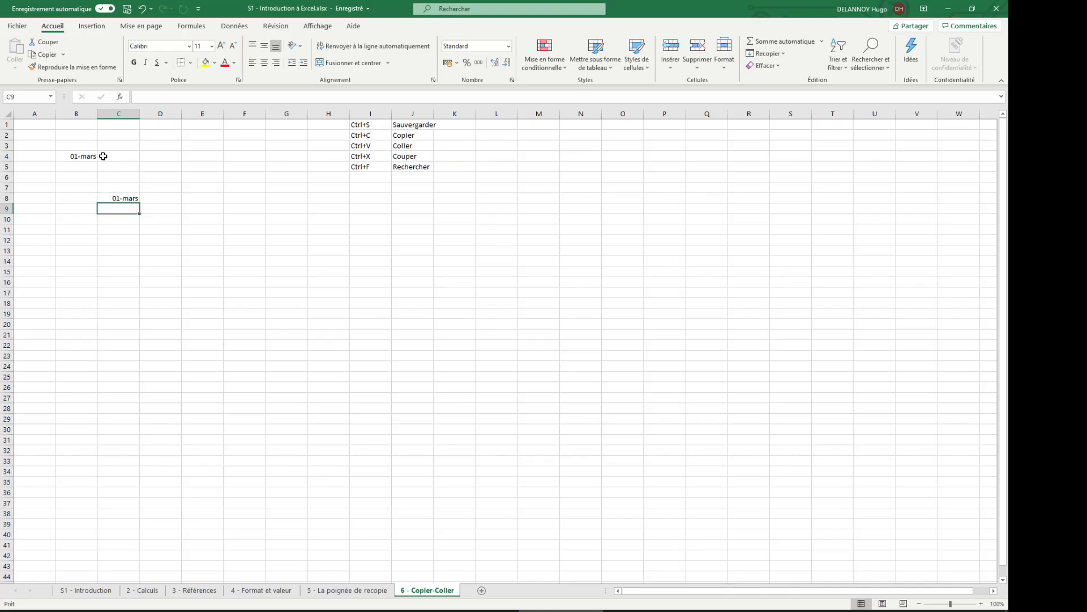
{"action": "key", "text": "ctrl+z"}
{"action": "key", "text": "ctrl+z"}
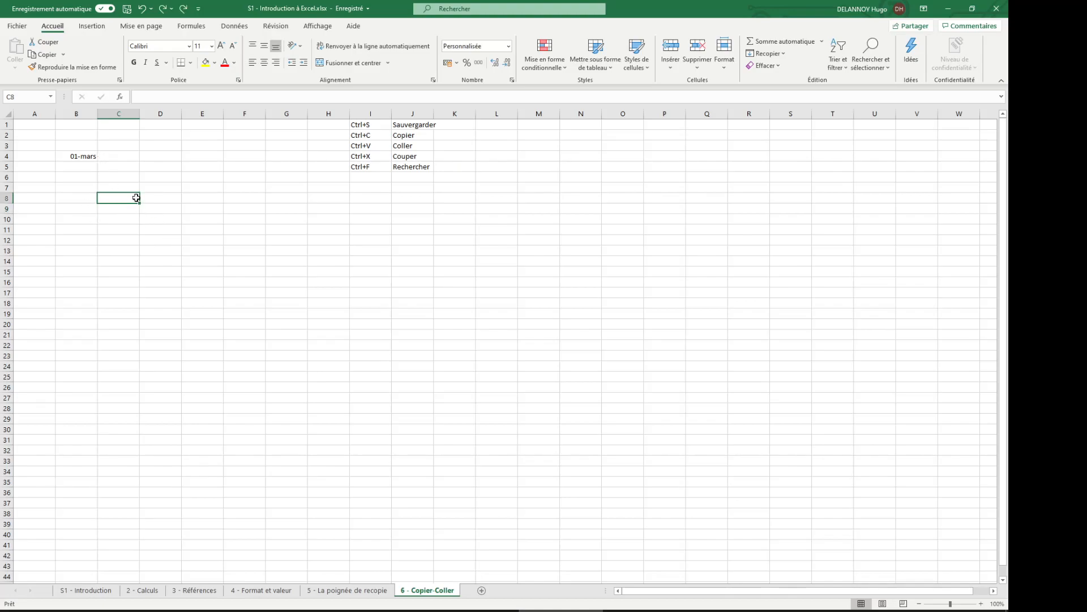
Step: Copy the date from cell B4 and paste it into cell C7
{"action": "left_click", "coordinate": [79, 157]}
{"action": "key", "text": "ctrl+c"}
{"action": "left_click", "coordinate": [116, 187]}
{"action": "key", "text": "ctrl+v"}
Step: Switch the paste in C7 to formatting only, and back to a full paste
{"action": "left_click", "coordinate": [166, 201]}
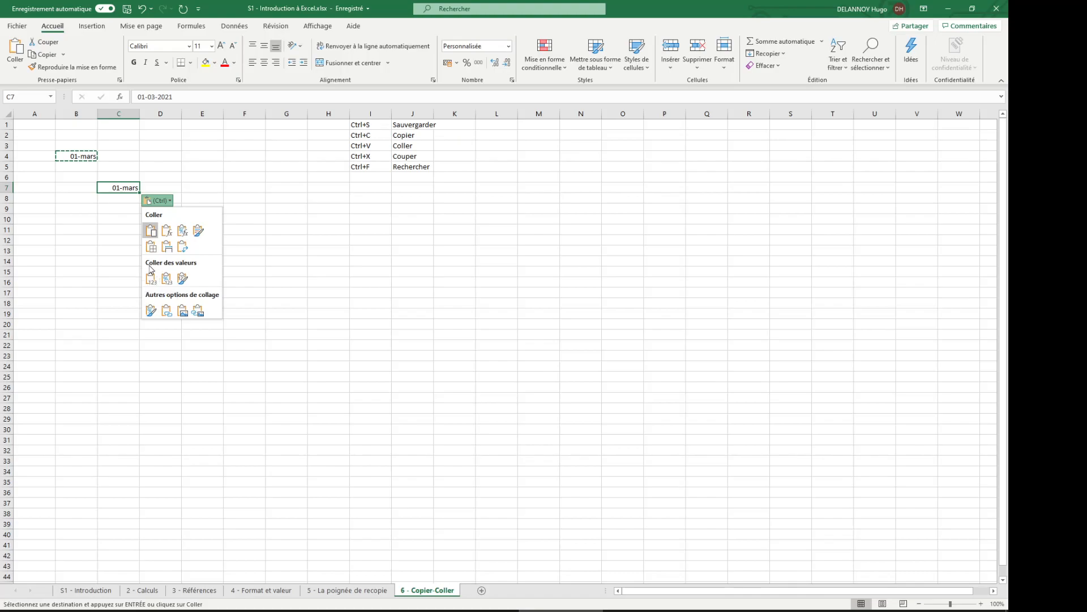
{"action": "left_click", "coordinate": [150, 311]}
{"action": "left_click", "coordinate": [162, 206]}
{"action": "left_click", "coordinate": [150, 223]}
{"action": "left_click", "coordinate": [105, 239]}
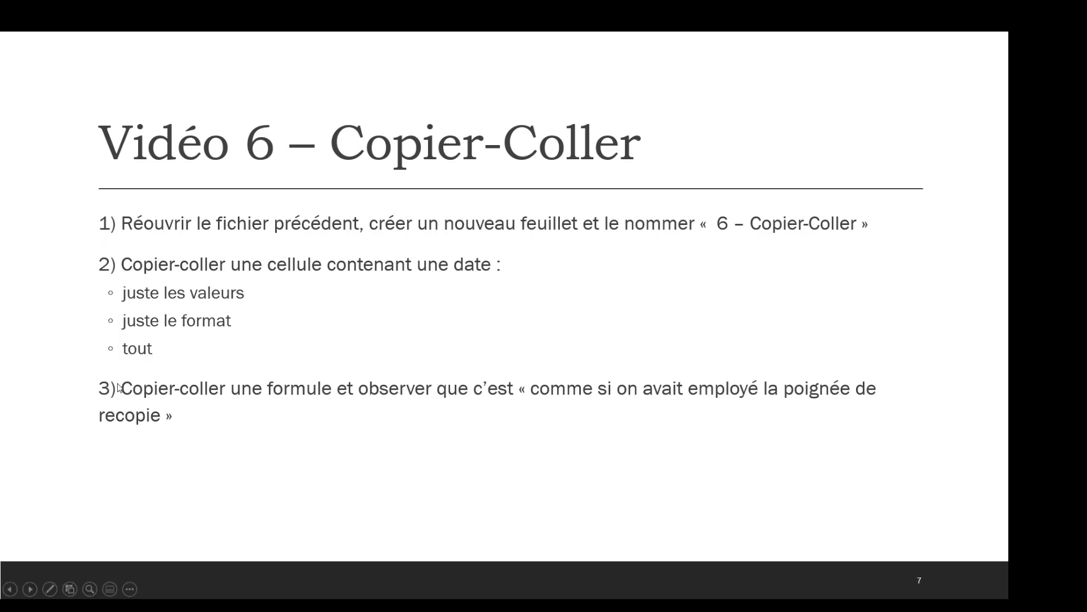
Step: Switch from the slideshow back to the Excel workbook and enter 6 in C13 and 1 in D13
{"action": "key", "text": "alt+Tab"}
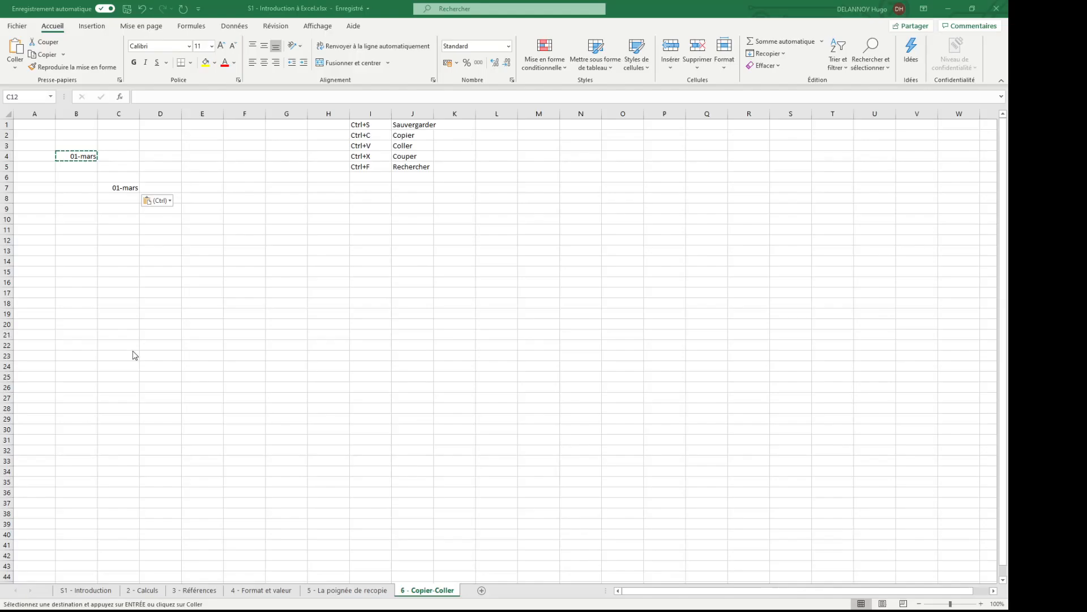
{"action": "left_click", "coordinate": [133, 253]}
{"action": "type", "text": "6"}
{"action": "key", "text": "Tab"}
{"action": "type", "text": "1"}
{"action": "key", "text": "Tab"}
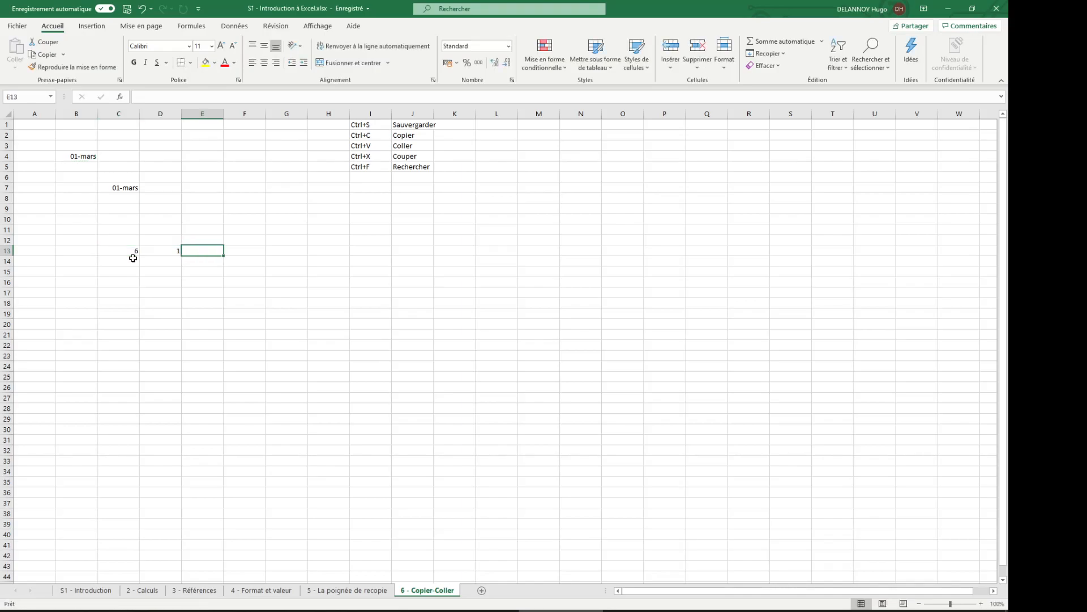
Step: Enter a formula in E13 that multiplies C13 by D13, and reselect the cell to review the formula
{"action": "type", "text": "="}
{"action": "left_click", "coordinate": [135, 251]}
{"action": "type", "text": "*"}
{"action": "left_click", "coordinate": [177, 252]}
{"action": "key", "text": "ctrl+Return"}
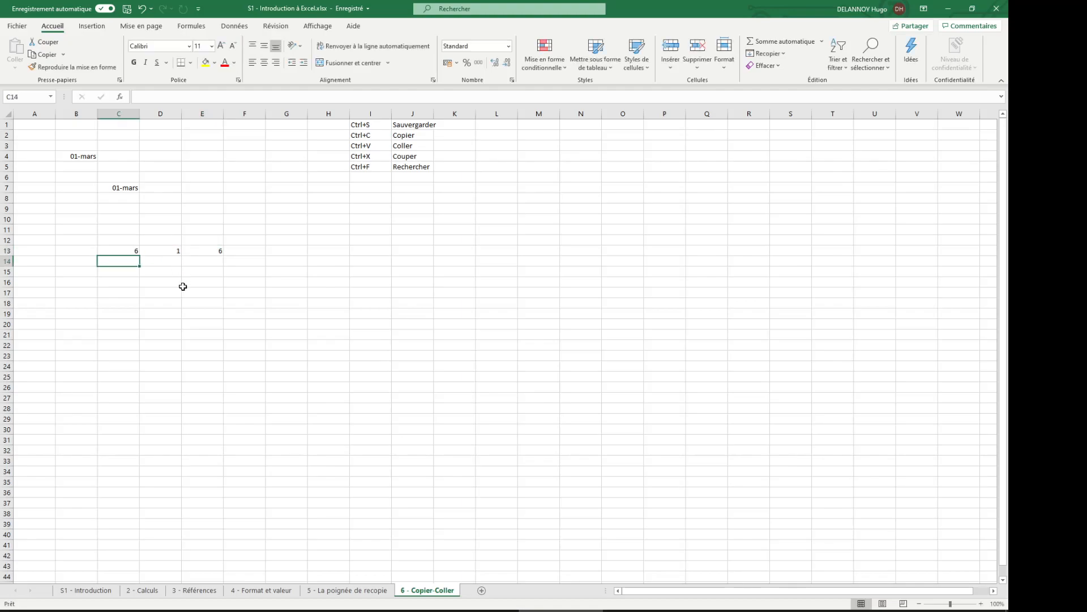
{"action": "left_click", "coordinate": [199, 251]}
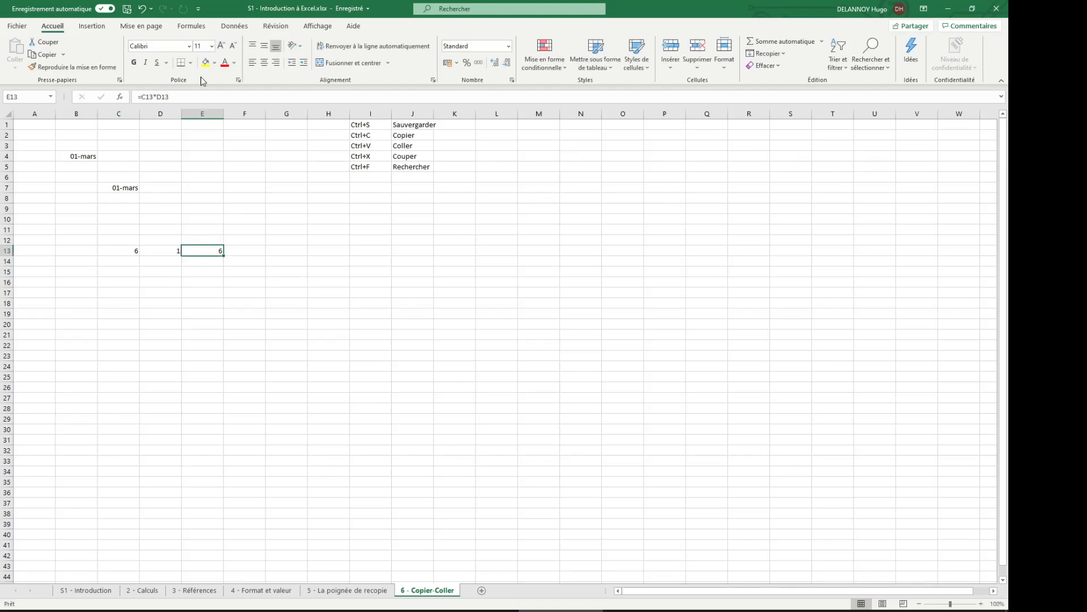
{"action": "left_click", "coordinate": [206, 263]}
{"action": "left_click", "coordinate": [202, 253]}
Step: Enter the label "Résultat :" in cell I12
{"action": "left_click", "coordinate": [367, 238]}
{"action": "type", "text": "Résult"}
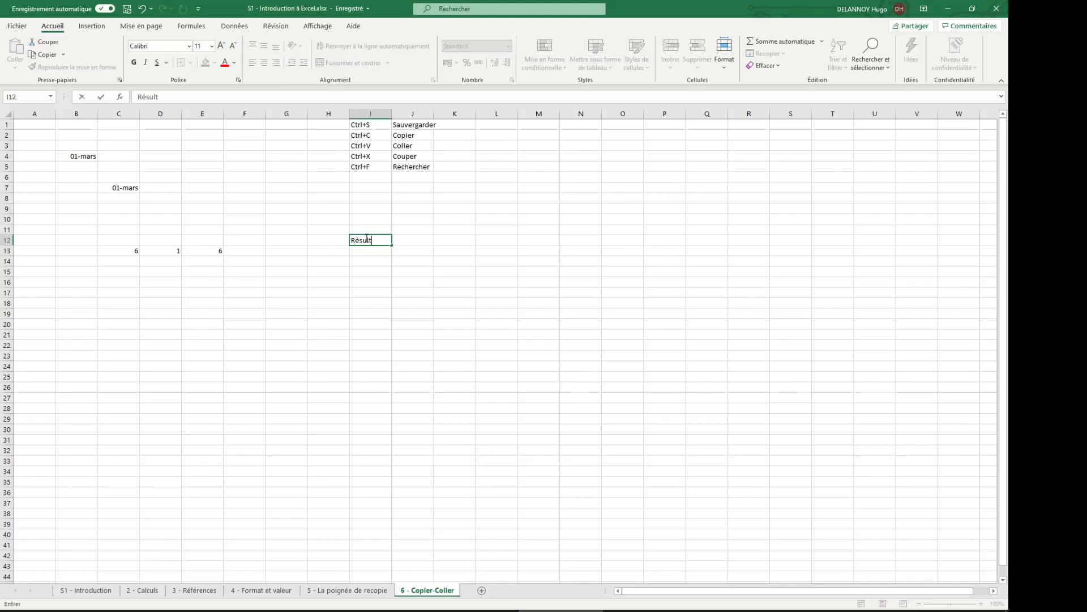
{"action": "type", "text": "at :"}
{"action": "key", "text": "Tab"}
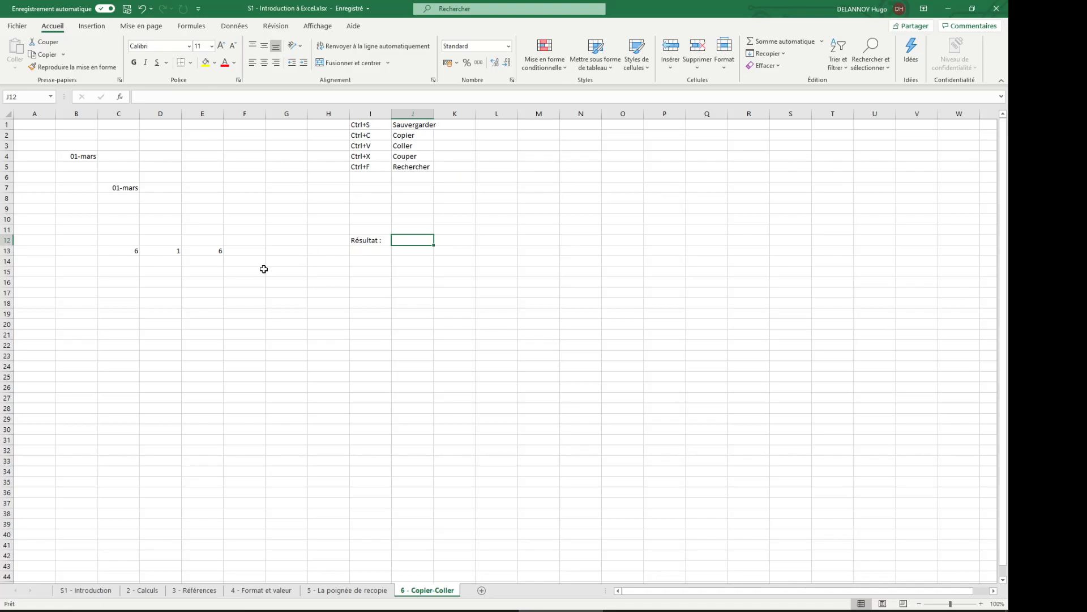
Step: Copy the formula cell E13, paste it into J12 beside the "Résultat :" label, and end copy mode
{"action": "left_click", "coordinate": [202, 248]}
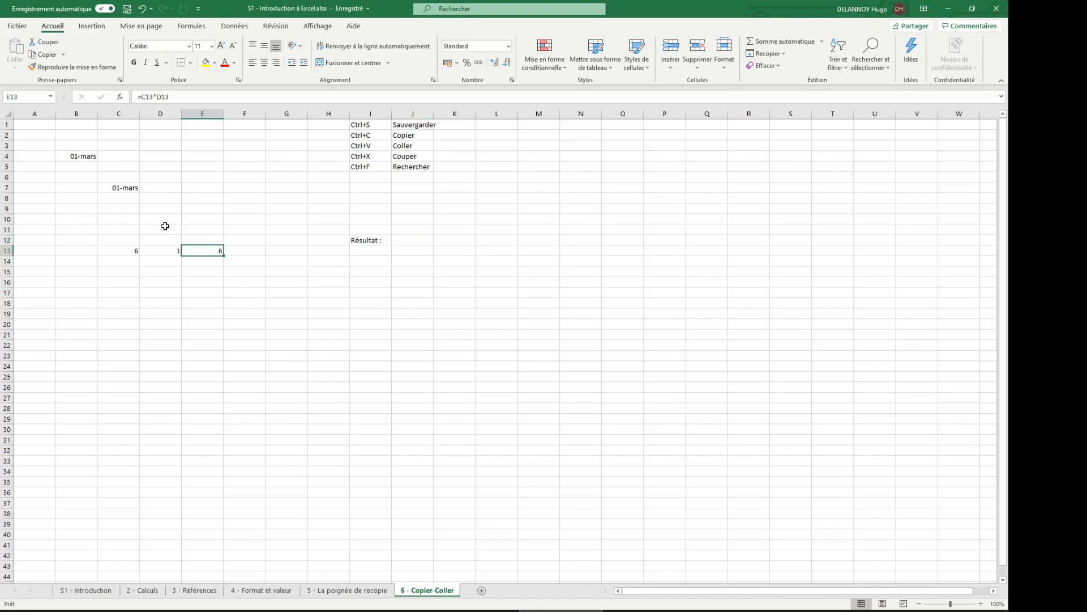
{"action": "left_click", "coordinate": [45, 42]}
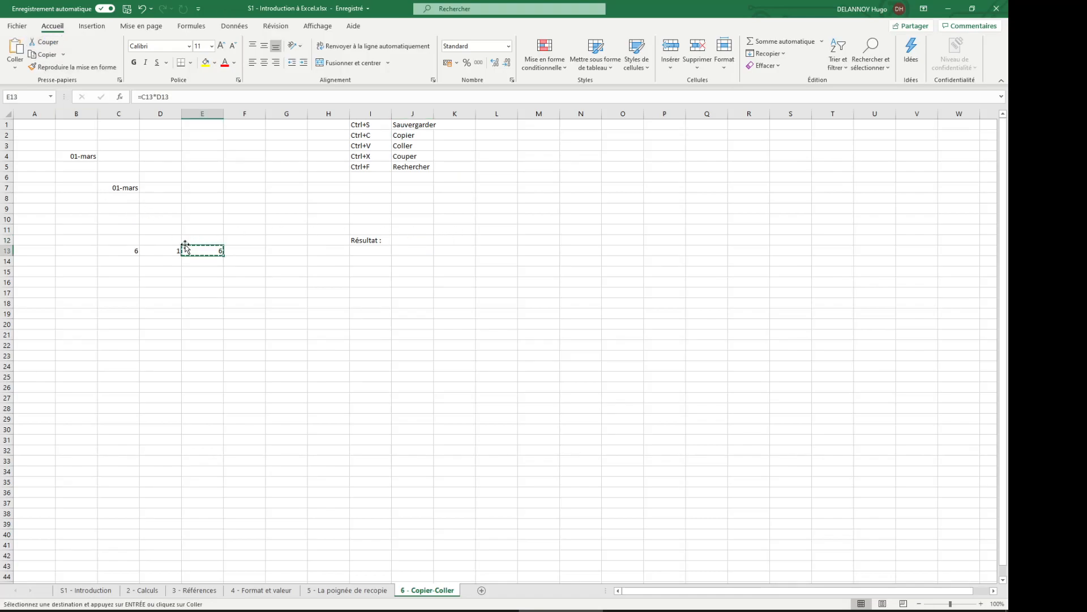
{"action": "left_click", "coordinate": [403, 238]}
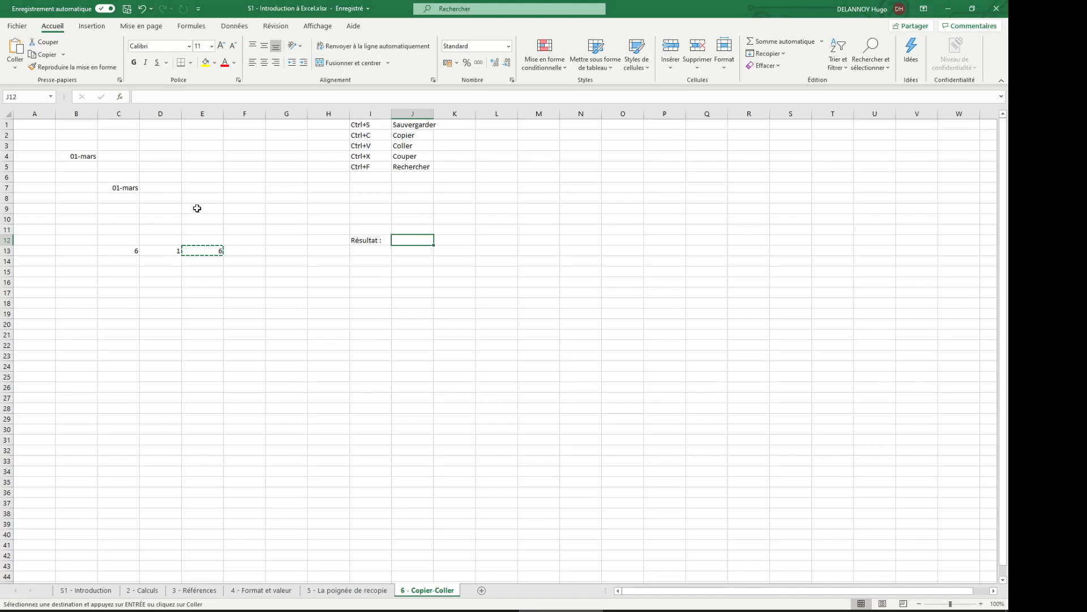
{"action": "left_click", "coordinate": [16, 47]}
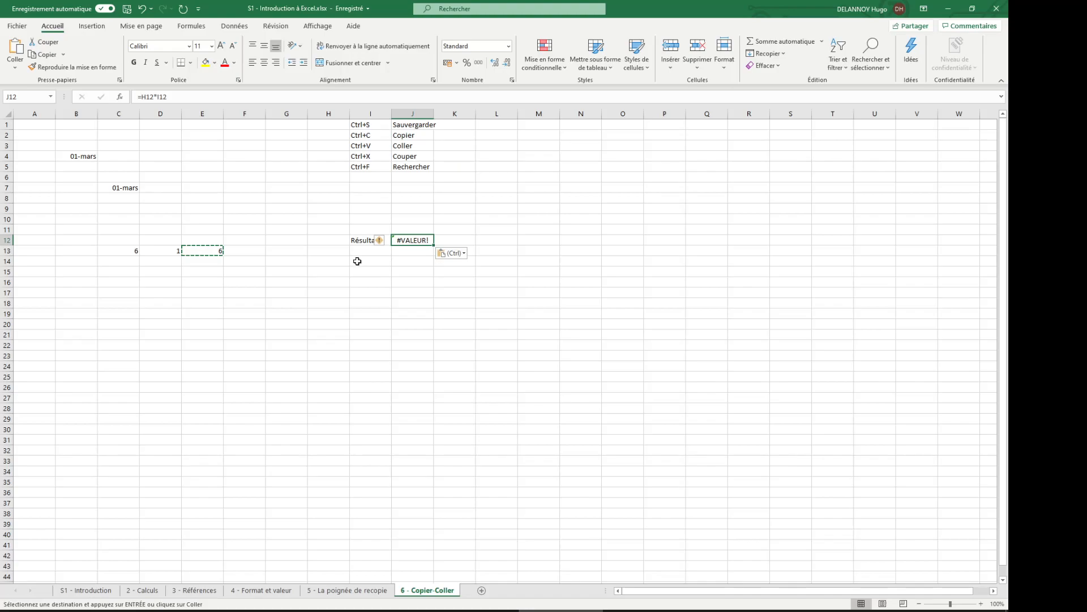
{"action": "key", "text": "Escape"}
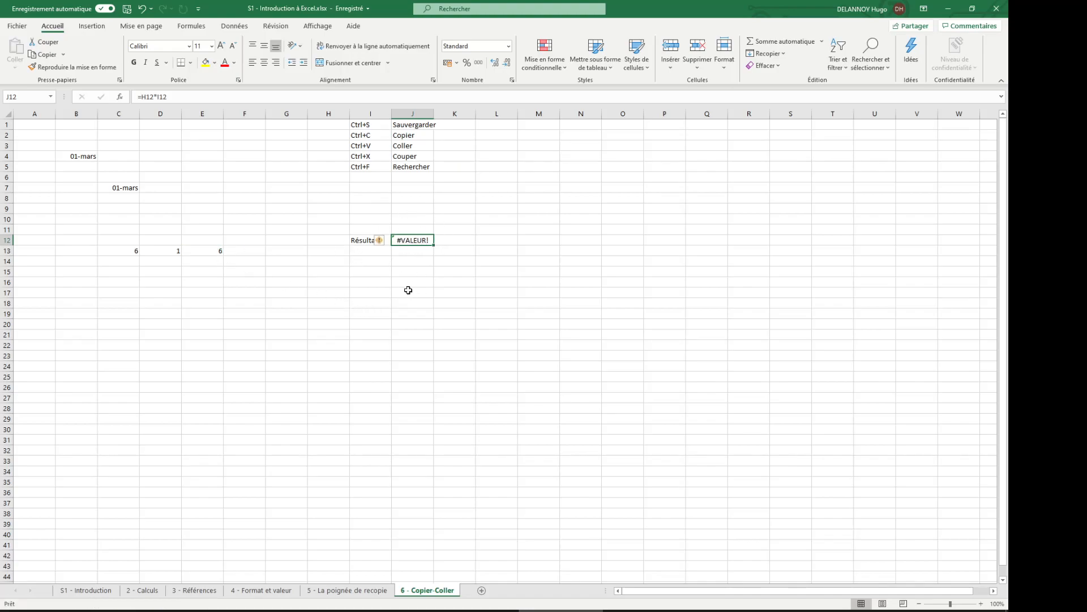
Step: Move the references in J12's formula to C13 and D13, and return them to H12 and I12
{"action": "left_click", "coordinate": [187, 97]}
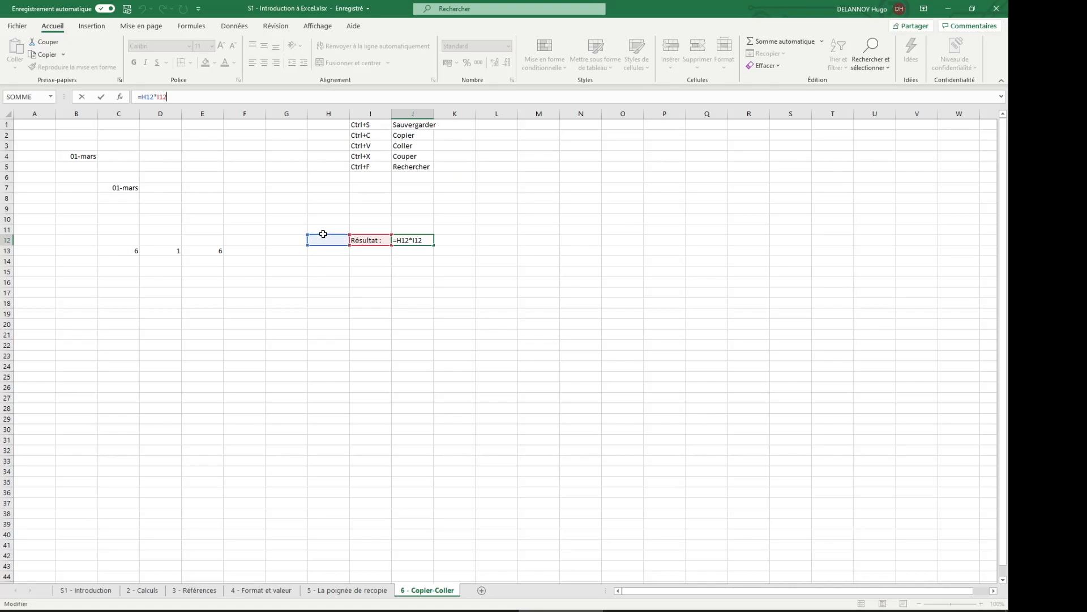
{"action": "left_click_drag", "start_coordinate": [323, 234], "coordinate": [113, 245]}
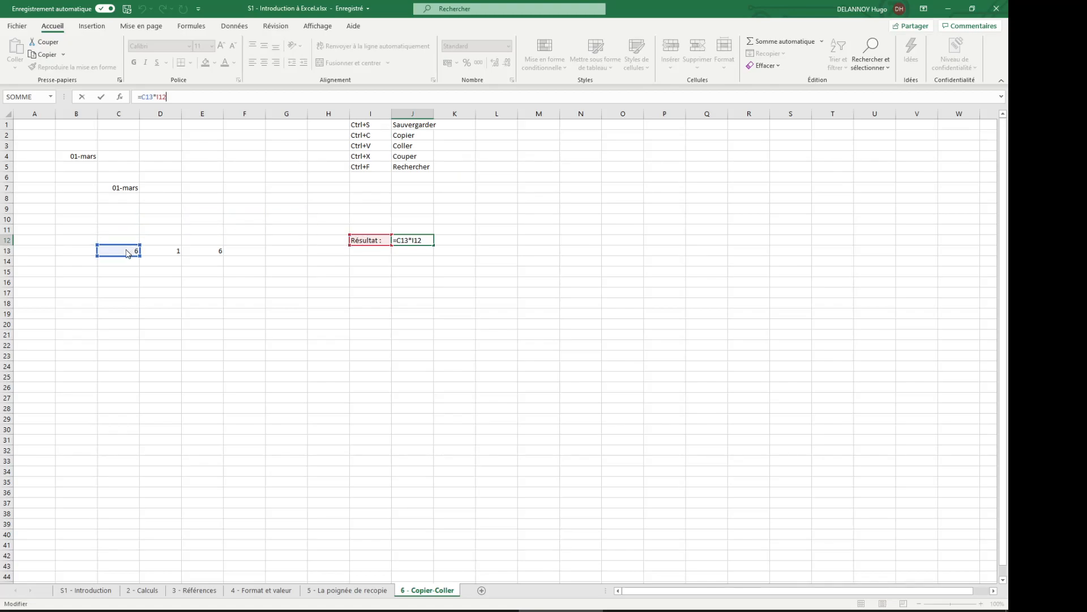
{"action": "left_click_drag", "start_coordinate": [371, 245], "coordinate": [165, 260]}
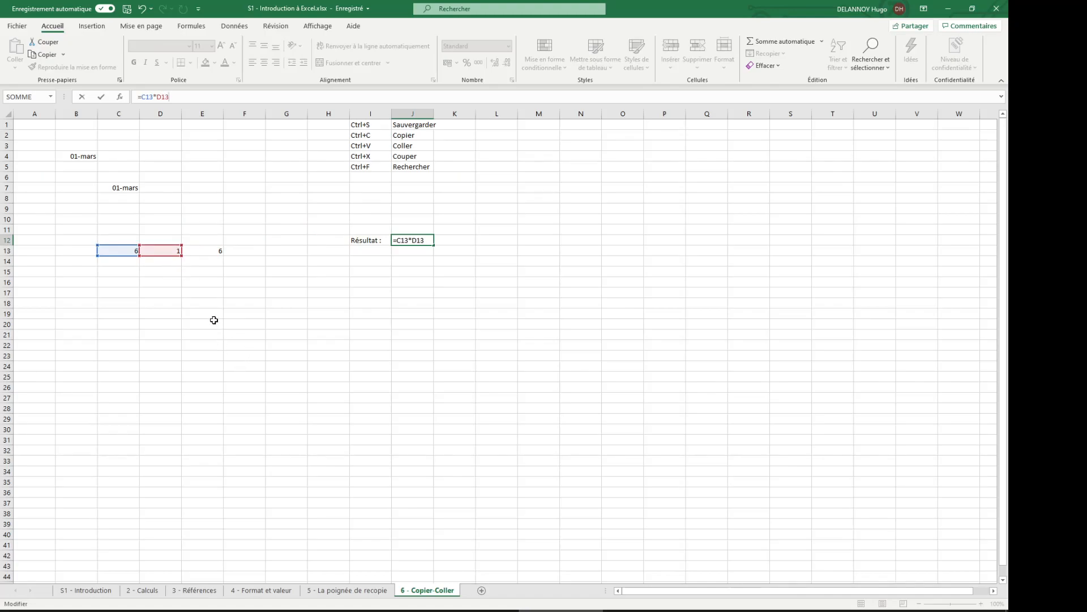
{"action": "left_click_drag", "start_coordinate": [165, 244], "coordinate": [363, 245]}
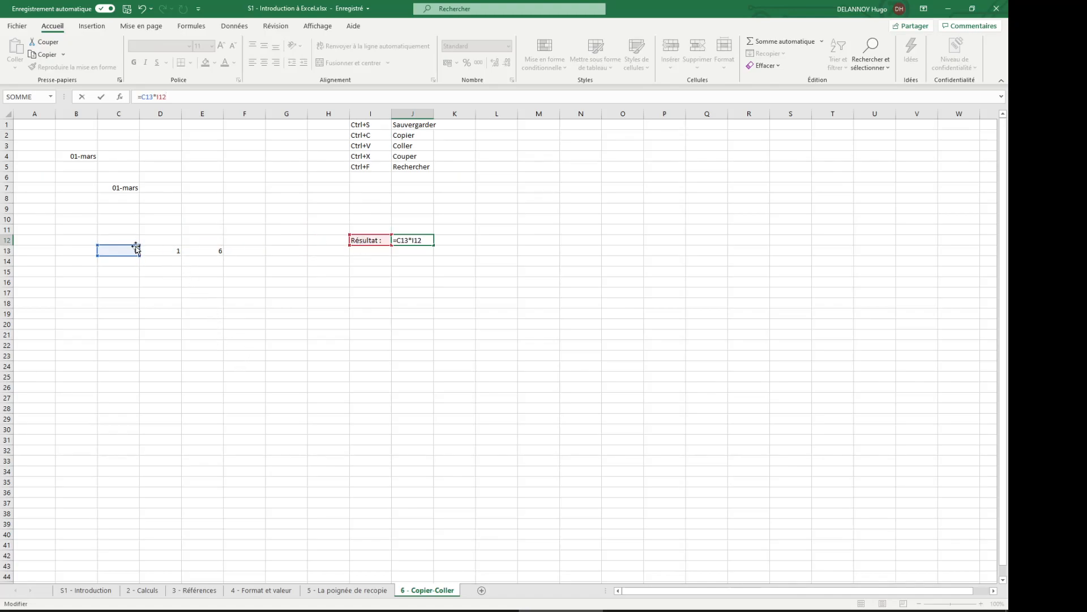
{"action": "left_click_drag", "start_coordinate": [121, 244], "coordinate": [328, 248]}
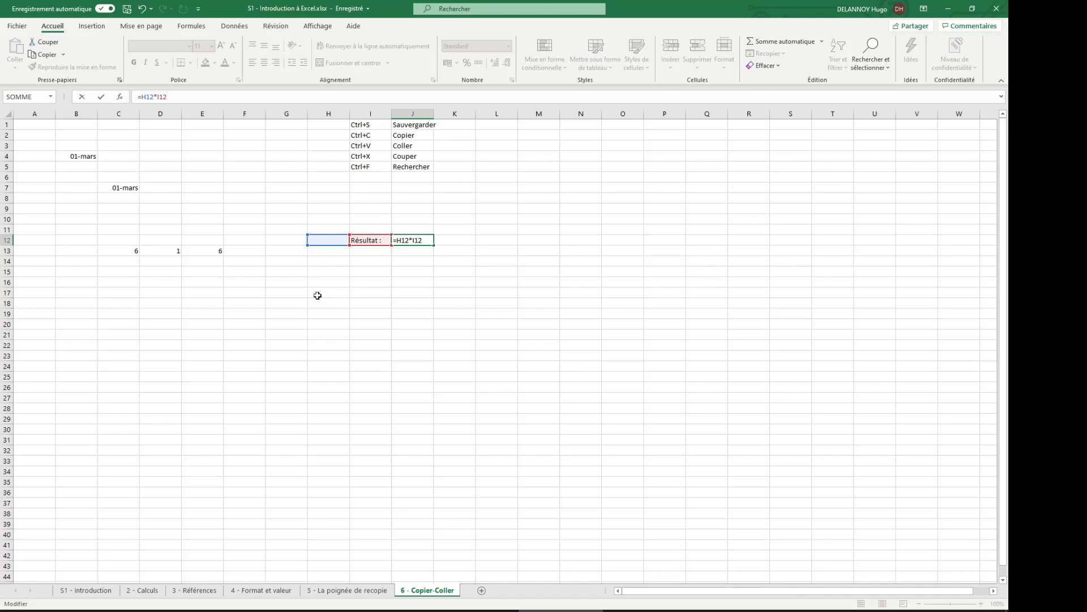
{"action": "key", "text": "Return"}
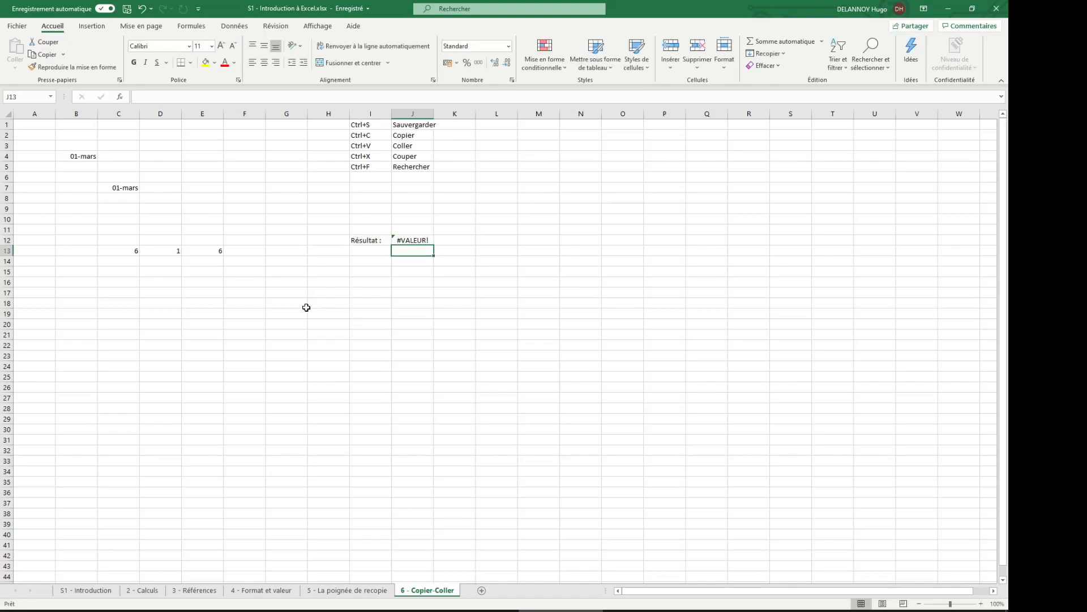
Step: Transfer E13's formula to J12 by filling it along row 13 to J13, clearing F13:I13 and filling J13 upward
{"action": "left_click", "coordinate": [211, 253]}
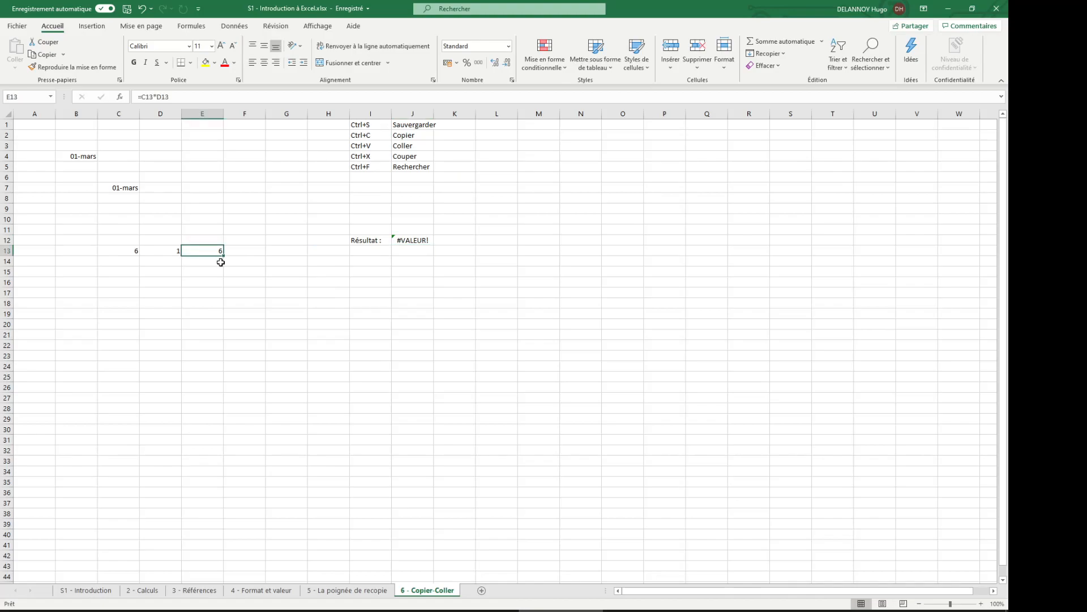
{"action": "left_click", "coordinate": [395, 240]}
{"action": "left_click", "coordinate": [222, 252]}
{"action": "left_click_drag", "start_coordinate": [223, 256], "coordinate": [255, 249]}
{"action": "key", "text": "Delete"}
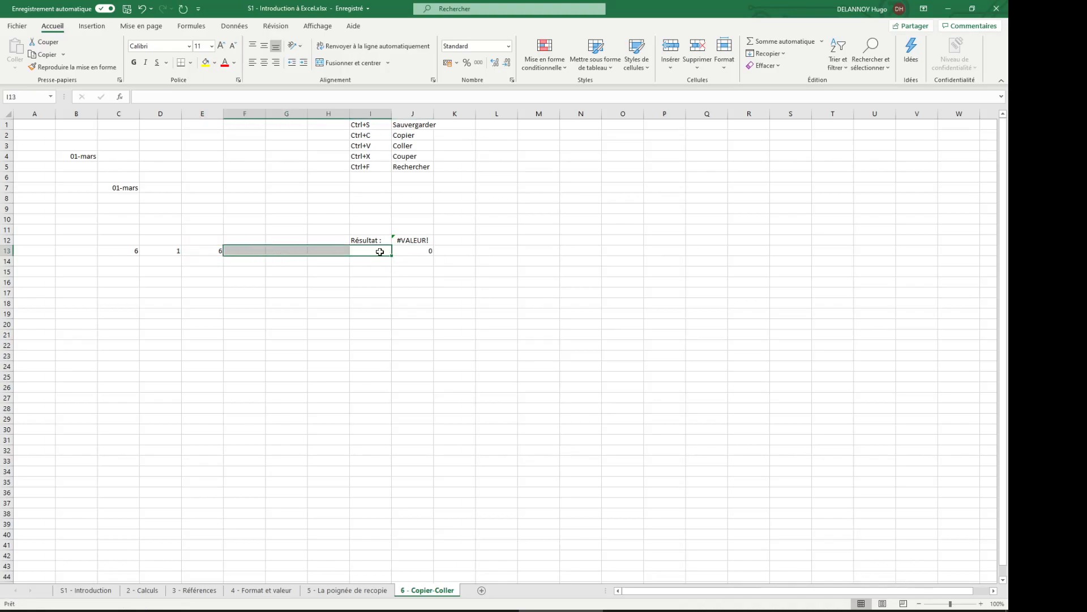
{"action": "left_click", "coordinate": [417, 252]}
{"action": "left_click_drag", "start_coordinate": [434, 257], "coordinate": [434, 243]}
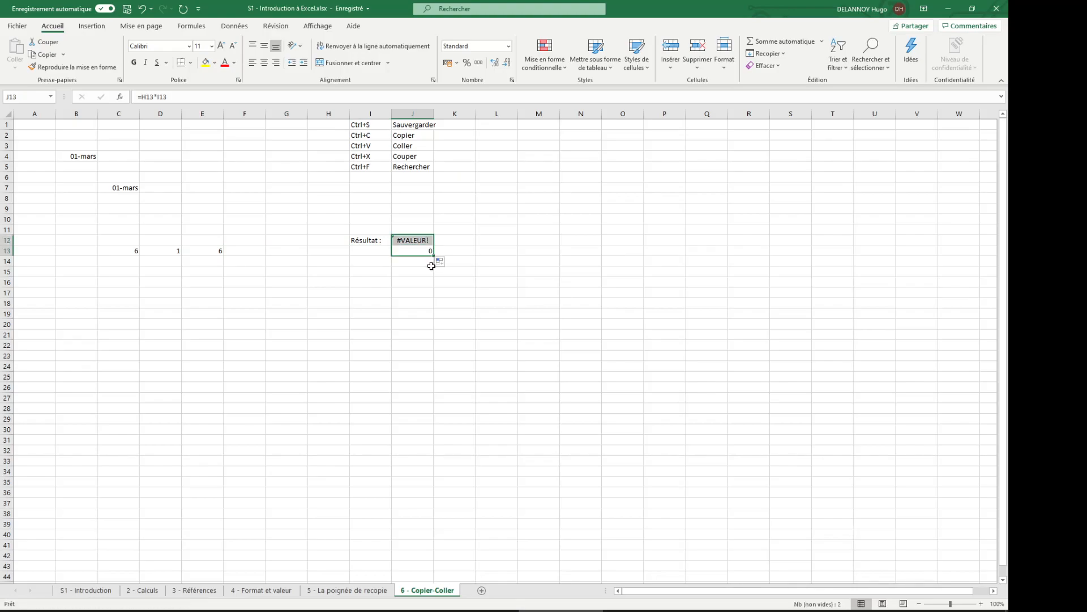
Step: Try moving the references in E13's formula to the cells just before the result cell, and cancel the edit
{"action": "double_click", "coordinate": [221, 250]}
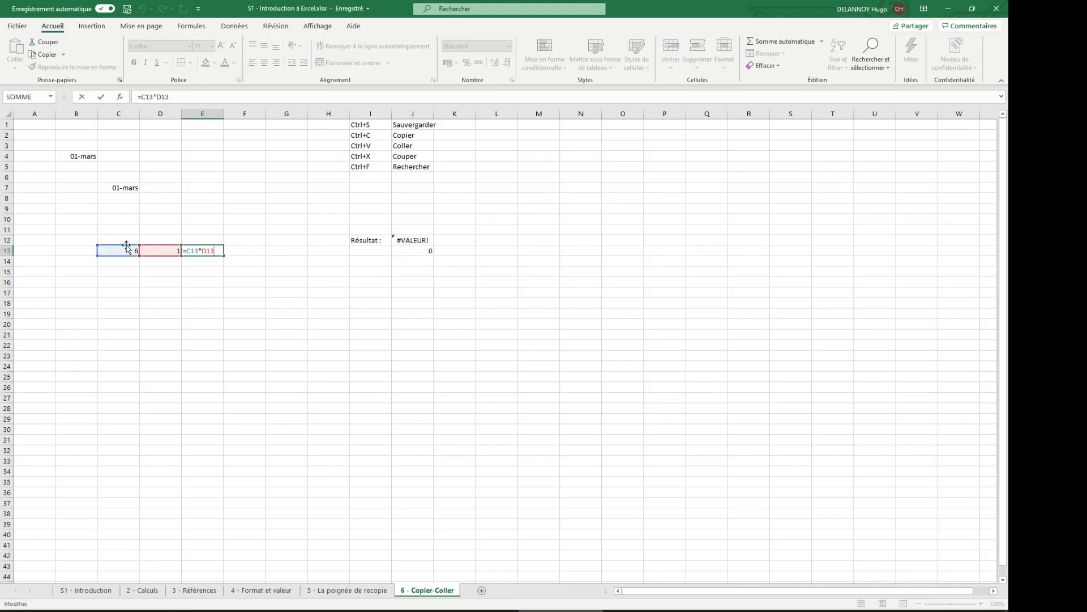
{"action": "left_click_drag", "start_coordinate": [127, 248], "coordinate": [333, 244]}
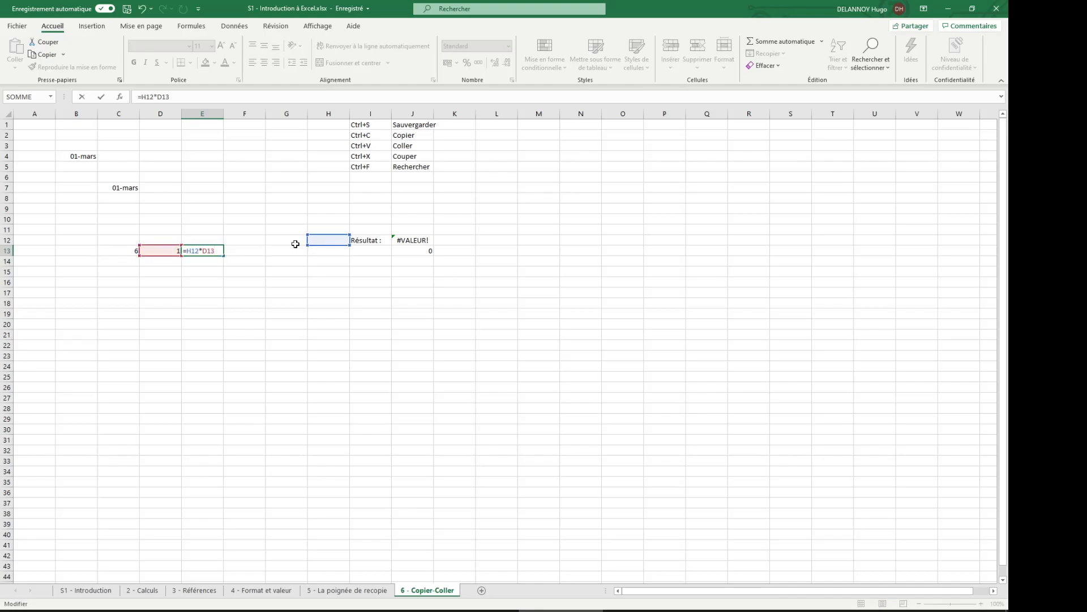
{"action": "left_click_drag", "start_coordinate": [155, 254], "coordinate": [376, 251]}
{"action": "key", "text": "Escape"}
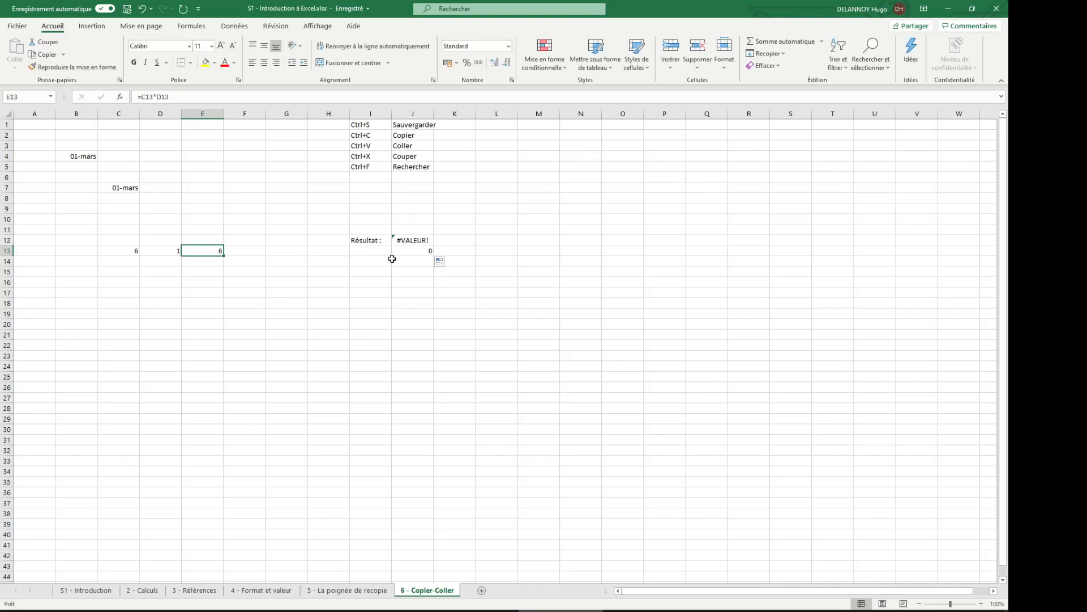
Step: Clear the contents of cells J13 and J12
{"action": "left_click", "coordinate": [471, 253]}
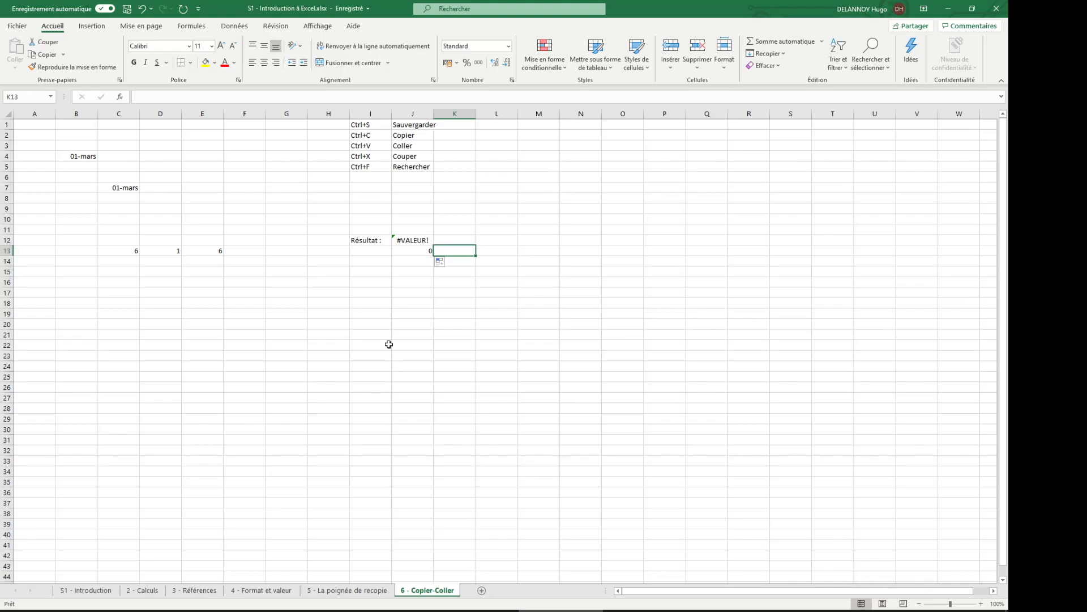
{"action": "key", "text": "Left"}
{"action": "key", "text": "Delete"}
{"action": "key", "text": "Up"}
{"action": "key", "text": "Delete"}
Step: Copy the formula cell E13 to H16 and open the pasted formula to review its references
{"action": "key", "text": "Down"}
{"action": "key", "text": "Down"}
{"action": "key", "text": "Left"}
{"action": "key", "text": "Left"}
{"action": "key", "text": "Left"}
{"action": "key", "text": "Left"}
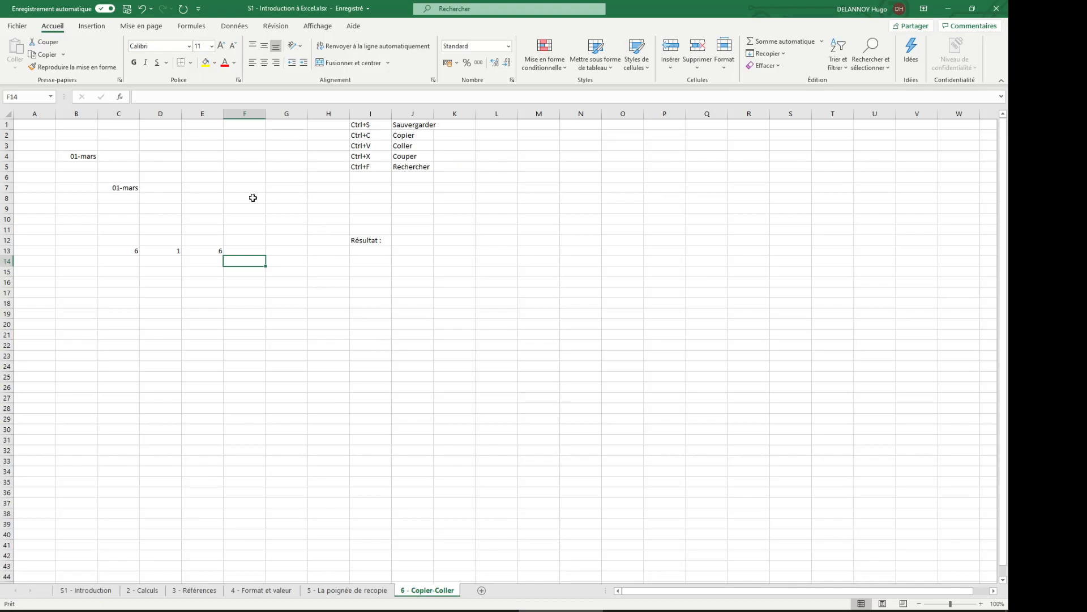
{"action": "left_click", "coordinate": [210, 248]}
{"action": "key", "text": "ctrl+c"}
{"action": "left_click", "coordinate": [336, 281]}
{"action": "key", "text": "ctrl+v"}
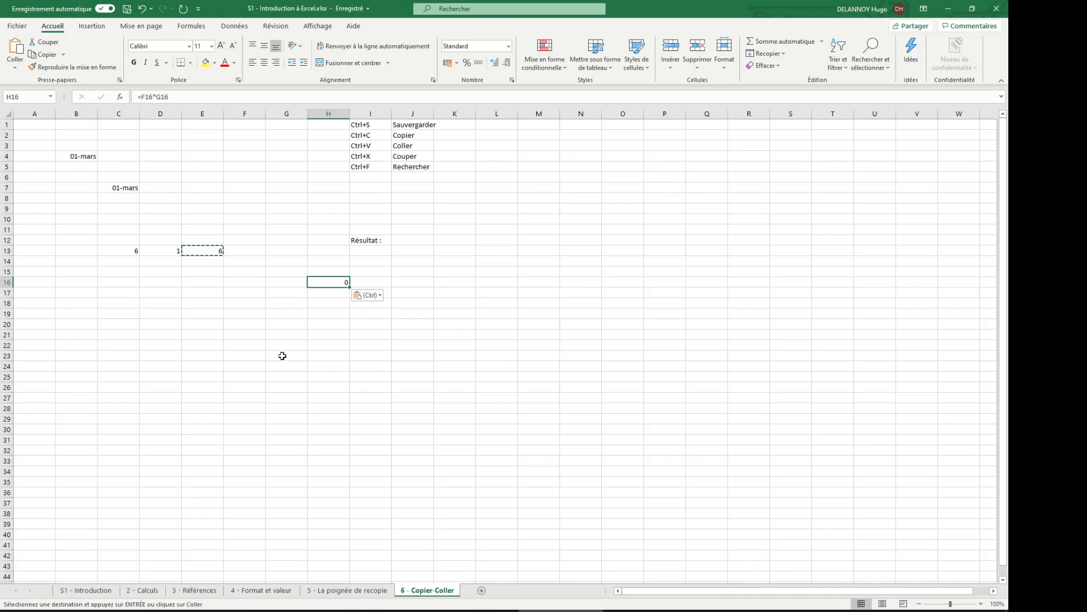
{"action": "double_click", "coordinate": [335, 282]}
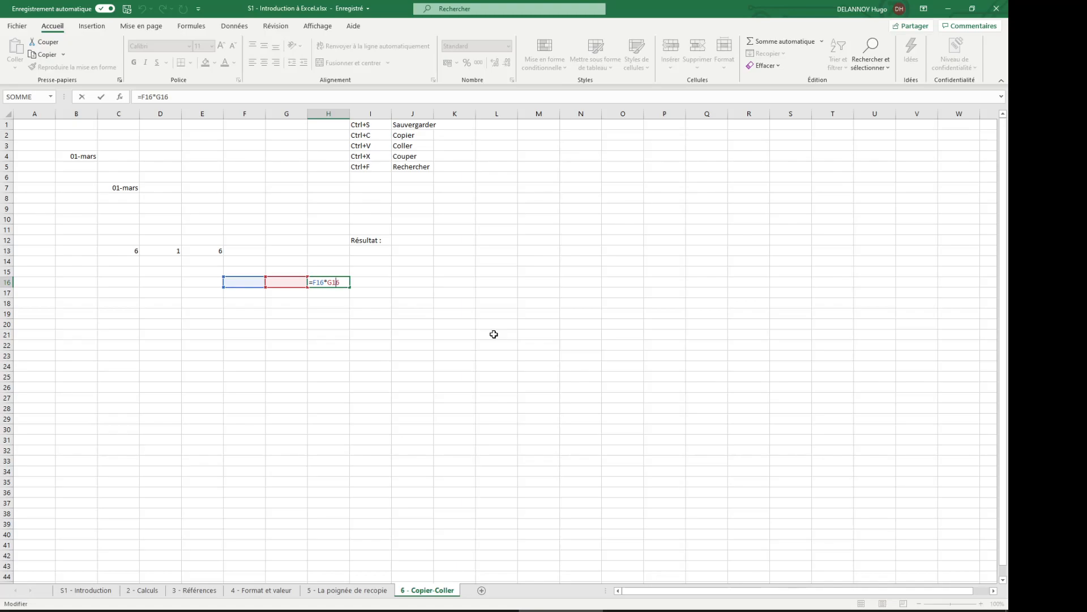
{"action": "key", "text": "Return"}
Step: Copy cell E13 into J12 again, and inspect the pasted formula's references without changing it
{"action": "left_click", "coordinate": [417, 239]}
{"action": "left_click", "coordinate": [337, 282]}
{"action": "left_click", "coordinate": [221, 249]}
{"action": "key", "text": "ctrl+c"}
{"action": "left_click", "coordinate": [409, 241]}
{"action": "key", "text": "ctrl+v"}
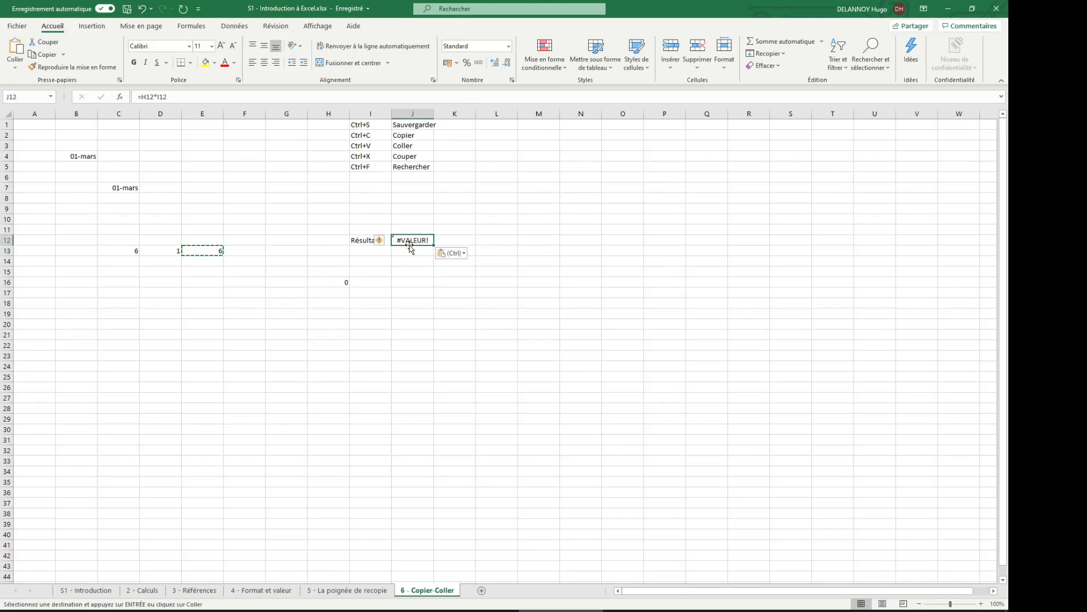
{"action": "double_click", "coordinate": [410, 244]}
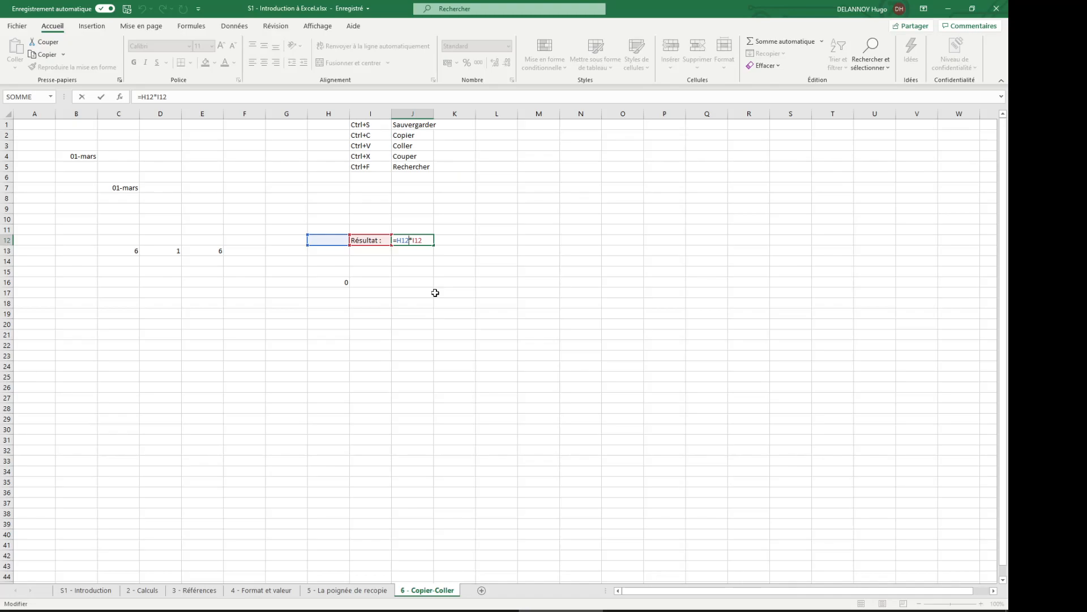
{"action": "key", "text": "Escape"}
Step: Clear the trial pastes from cells H16 and J12
{"action": "key", "text": "Down"}
{"action": "key", "text": "Down"}
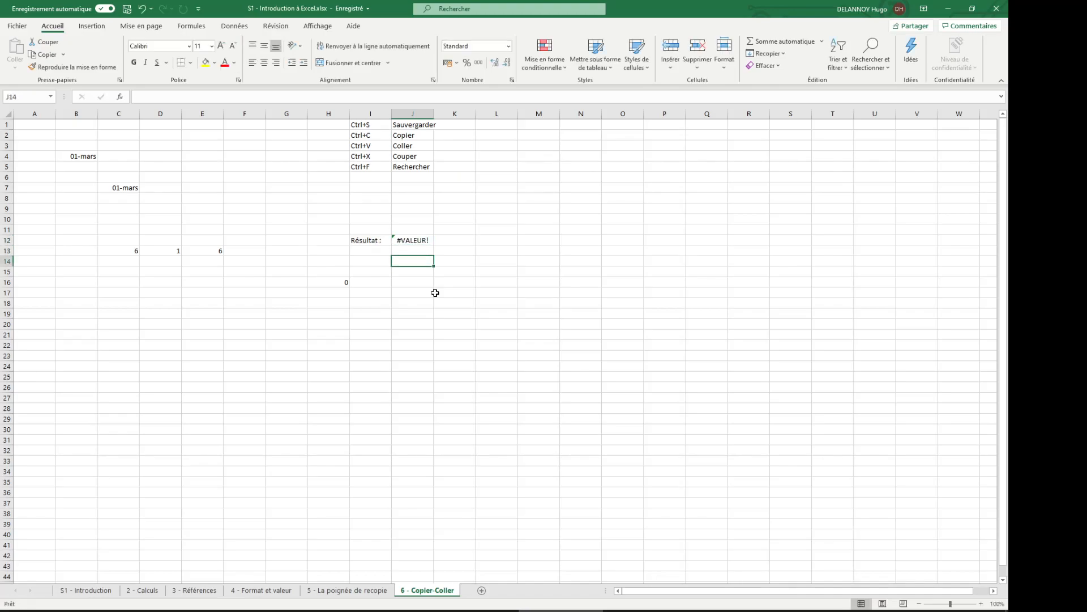
{"action": "key", "text": "Left"}
{"action": "key", "text": "Left"}
{"action": "key", "text": "Down"}
{"action": "key", "text": "Down"}
{"action": "key", "text": "Right"}
{"action": "key", "text": "Right"}
{"action": "key", "text": "Right"}
{"action": "key", "text": "Up"}
{"action": "key", "text": "Up"}
{"action": "key", "text": "Up"}
{"action": "key", "text": "Up"}
{"action": "key", "text": "Left"}
{"action": "key", "text": "Delete"}
Step: Copy the formula text =C13*D13 from inside cell E13, and close the cell without changing it
{"action": "key", "text": "Down"}
{"action": "key", "text": "Left"}
{"action": "key", "text": "Left"}
{"action": "key", "text": "Left"}
{"action": "key", "text": "Left"}
{"action": "key", "text": "Left"}
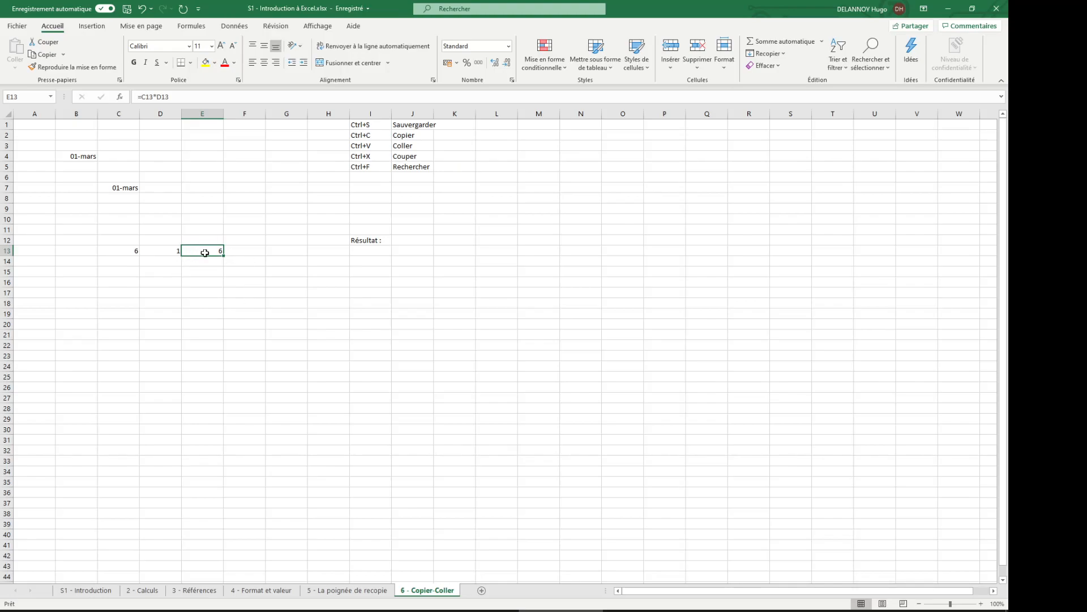
{"action": "left_click", "coordinate": [253, 95]}
{"action": "left_click_drag", "start_coordinate": [170, 96], "coordinate": [135, 96]}
{"action": "right_click", "coordinate": [158, 101]}
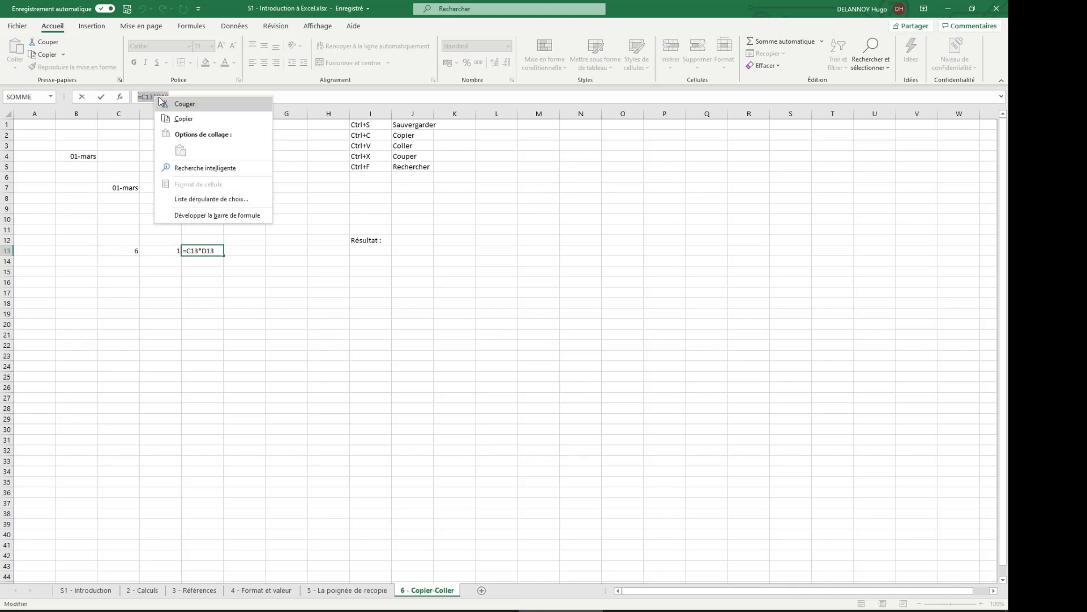
{"action": "left_click", "coordinate": [184, 119]}
{"action": "left_click", "coordinate": [175, 97]}
{"action": "key", "text": "Return"}
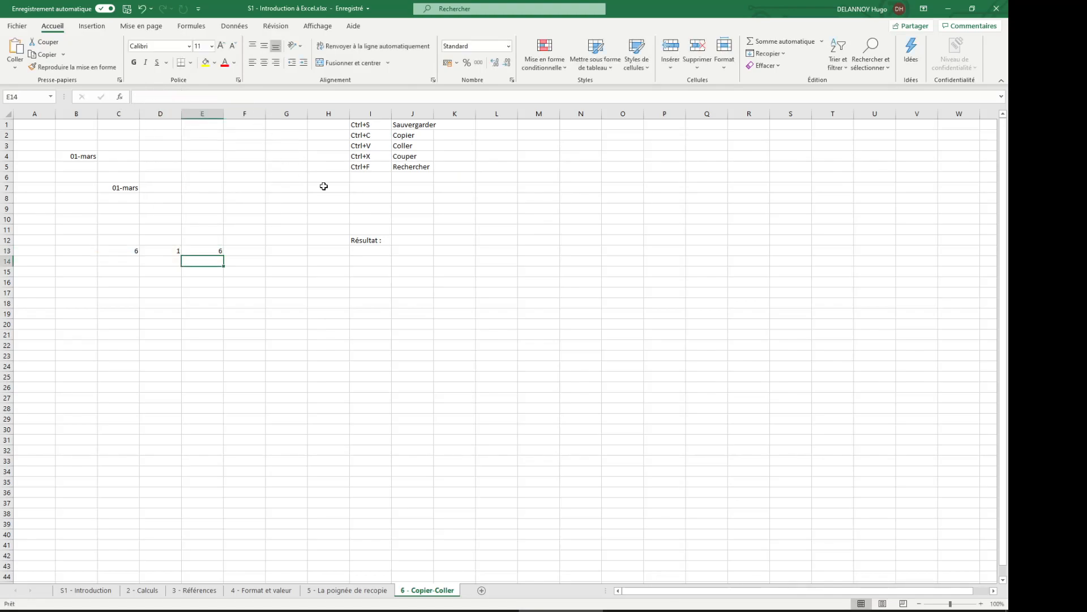
Step: Paste the copied formula text =C13*D13 into cell J12 and confirm the entry
{"action": "left_click", "coordinate": [415, 240]}
{"action": "right_click", "coordinate": [238, 98]}
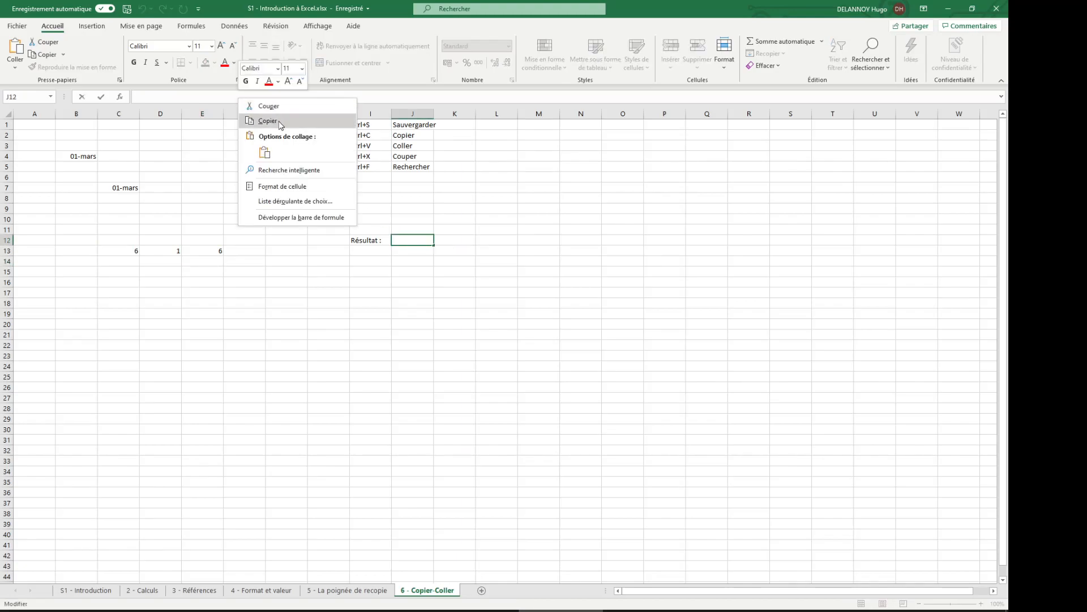
{"action": "left_click", "coordinate": [263, 153]}
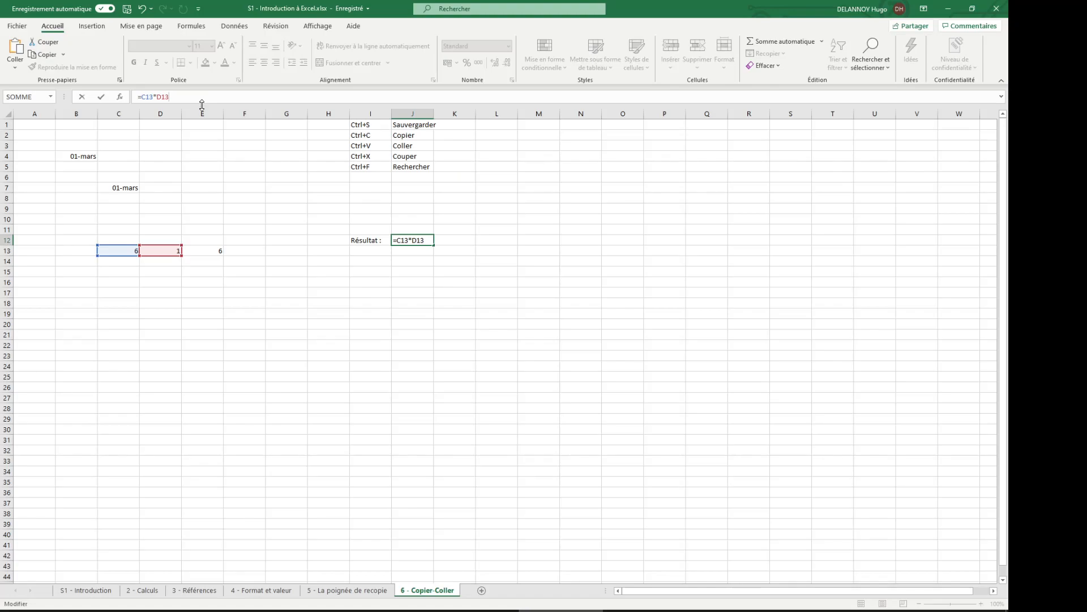
{"action": "key", "text": "Return"}
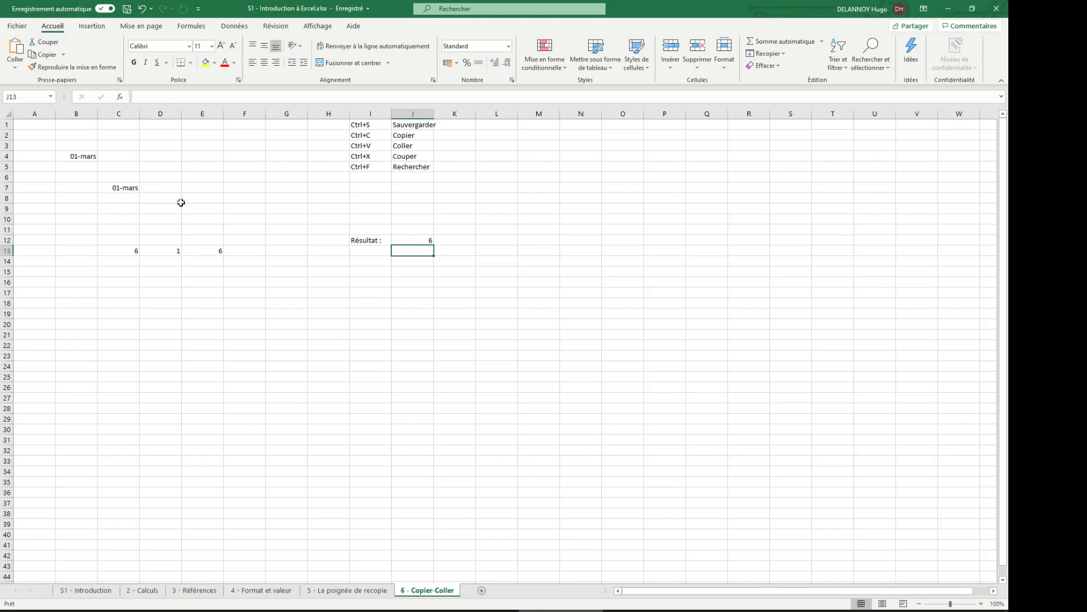
Step: Copy the formula text =C13*D13 from cell E13 again and paste it over the formula in cell J12
{"action": "left_click", "coordinate": [207, 249]}
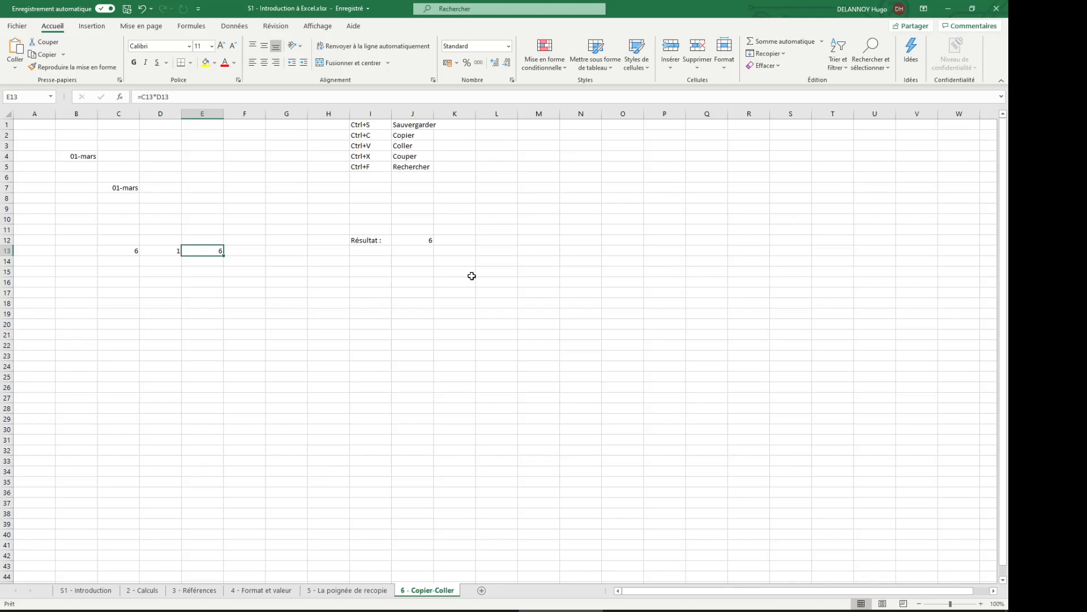
{"action": "left_click_drag", "start_coordinate": [192, 97], "coordinate": [117, 100]}
{"action": "key", "text": "Return"}
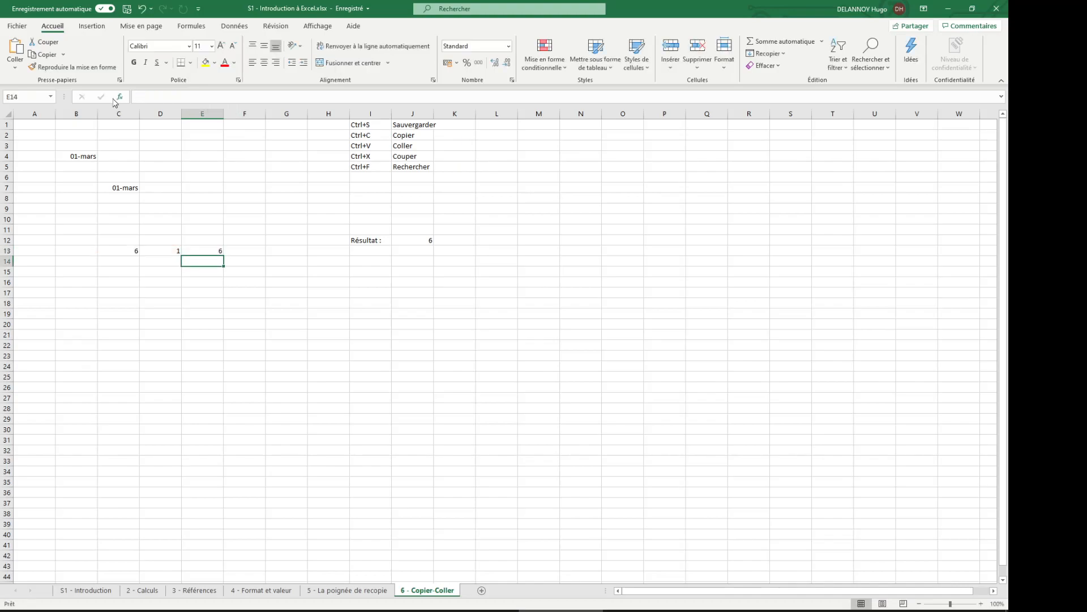
{"action": "left_click", "coordinate": [412, 241]}
{"action": "left_click_drag", "start_coordinate": [176, 97], "coordinate": [121, 102]}
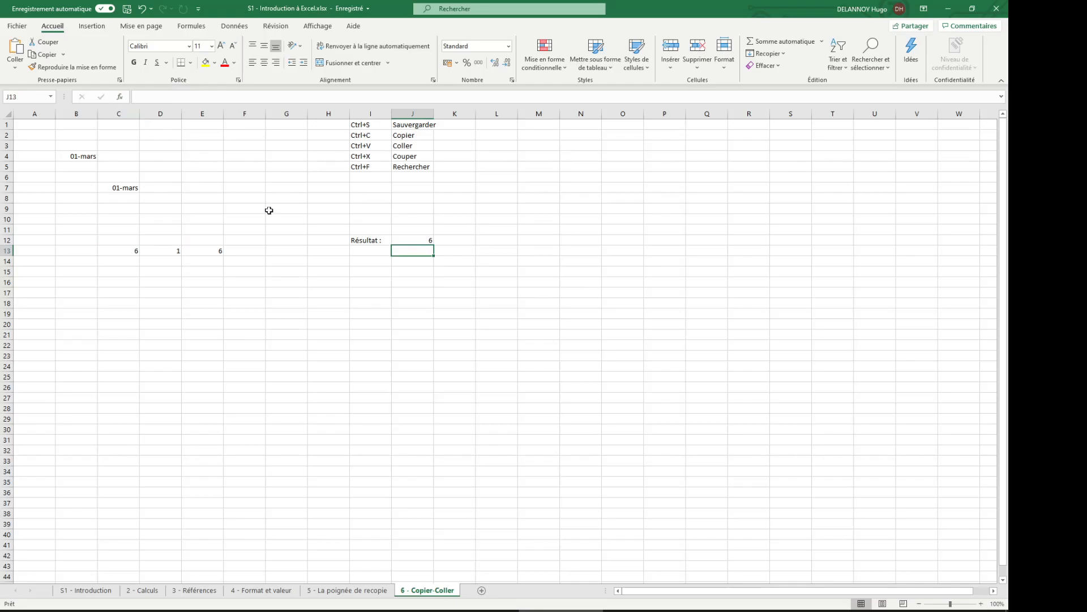
Step: Edit the formula in cell J12 by moving its two highlighted references to cells H12 and I12
{"action": "left_click", "coordinate": [417, 240]}
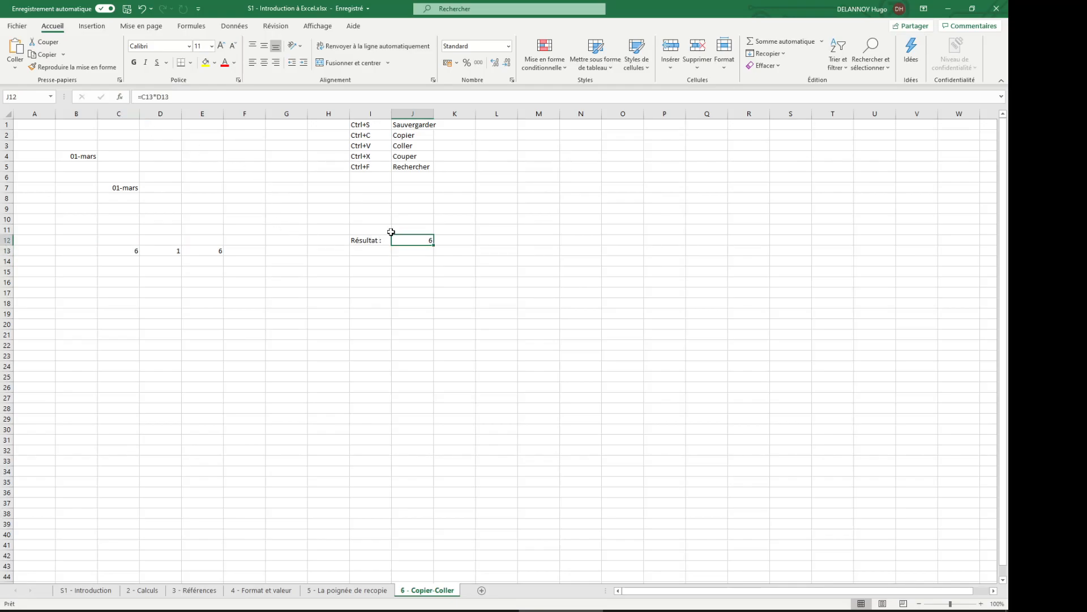
{"action": "left_click", "coordinate": [203, 95]}
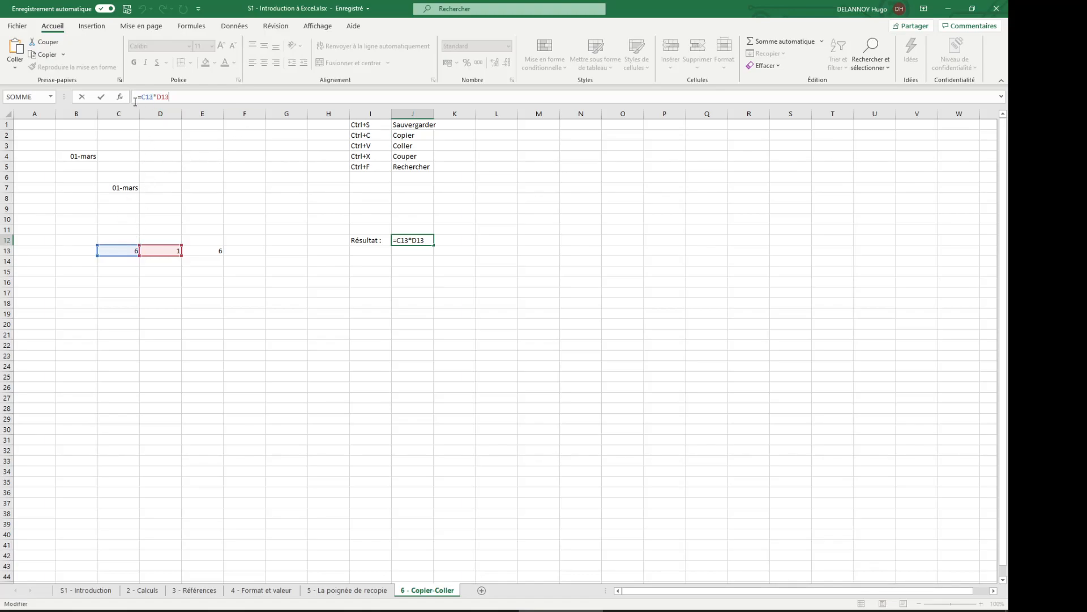
{"action": "left_click_drag", "start_coordinate": [116, 245], "coordinate": [311, 236]}
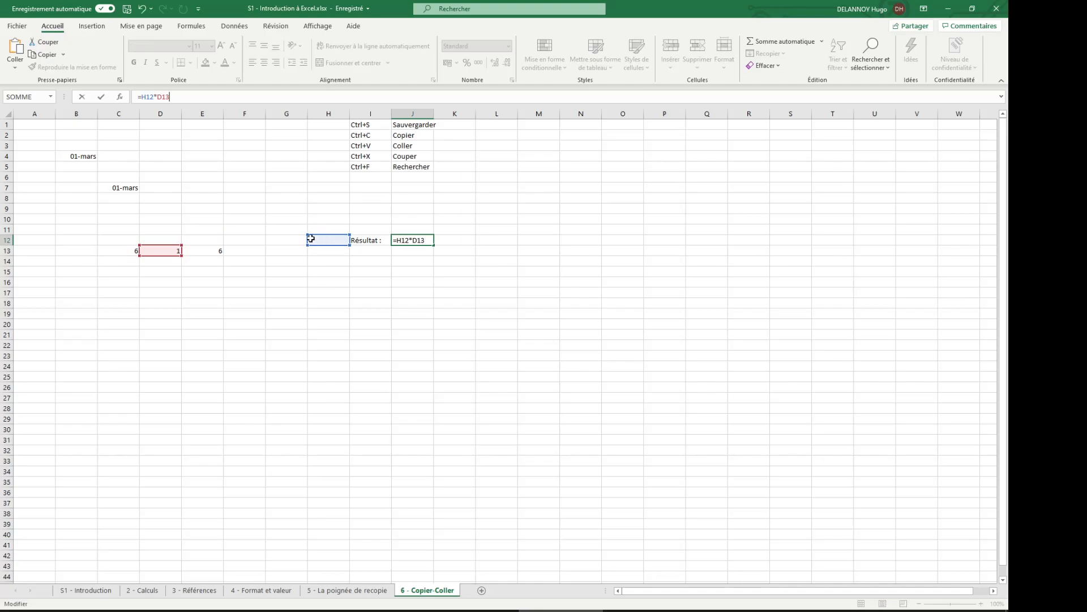
{"action": "left_click_drag", "start_coordinate": [165, 245], "coordinate": [357, 238]}
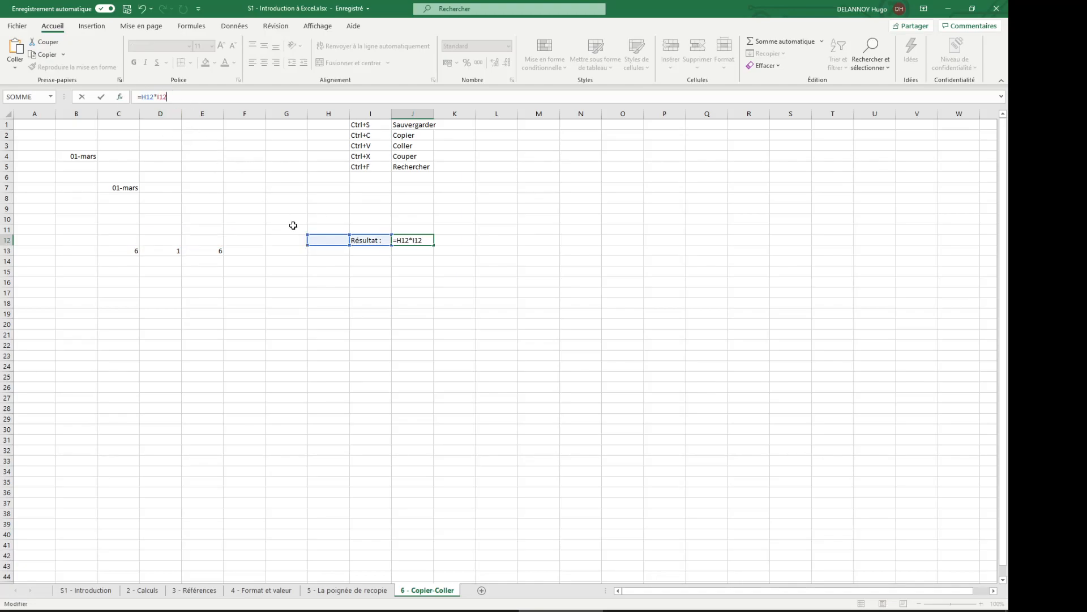
Step: Move the references in J12's open formula to O8 and I20, append +548746, and discard the whole edit
{"action": "left_click_drag", "start_coordinate": [359, 246], "coordinate": [369, 320]}
{"action": "left_click_drag", "start_coordinate": [333, 232], "coordinate": [627, 195]}
{"action": "type", "text": "+548746"}
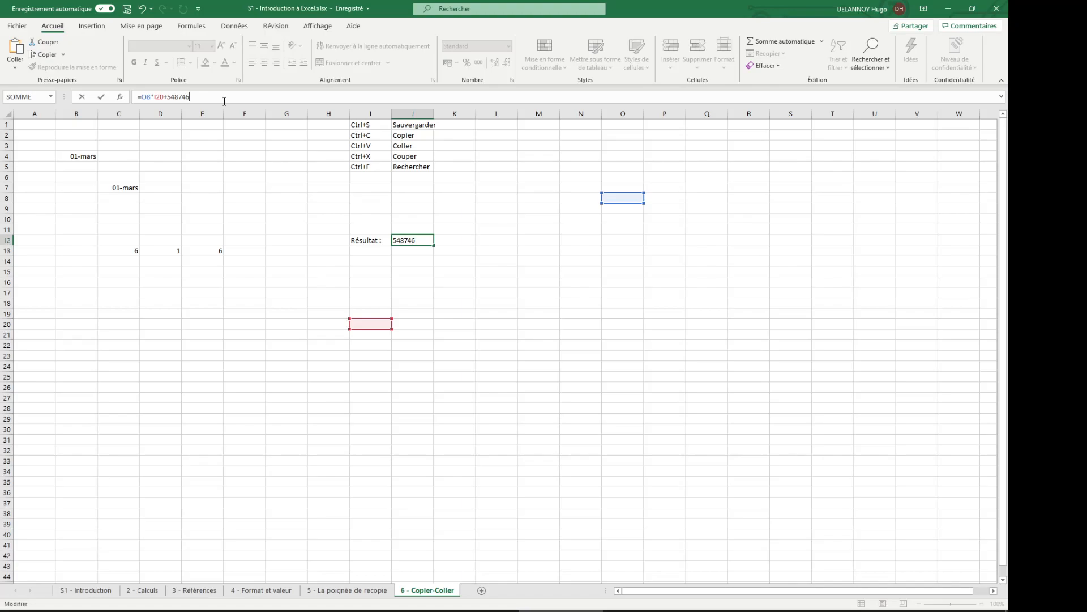
{"action": "key", "text": "Escape"}
Step: Reopen the formula in cell J12, move its second reference to cell H5, and cancel the edit
{"action": "type", "text": "=C13*D13"}
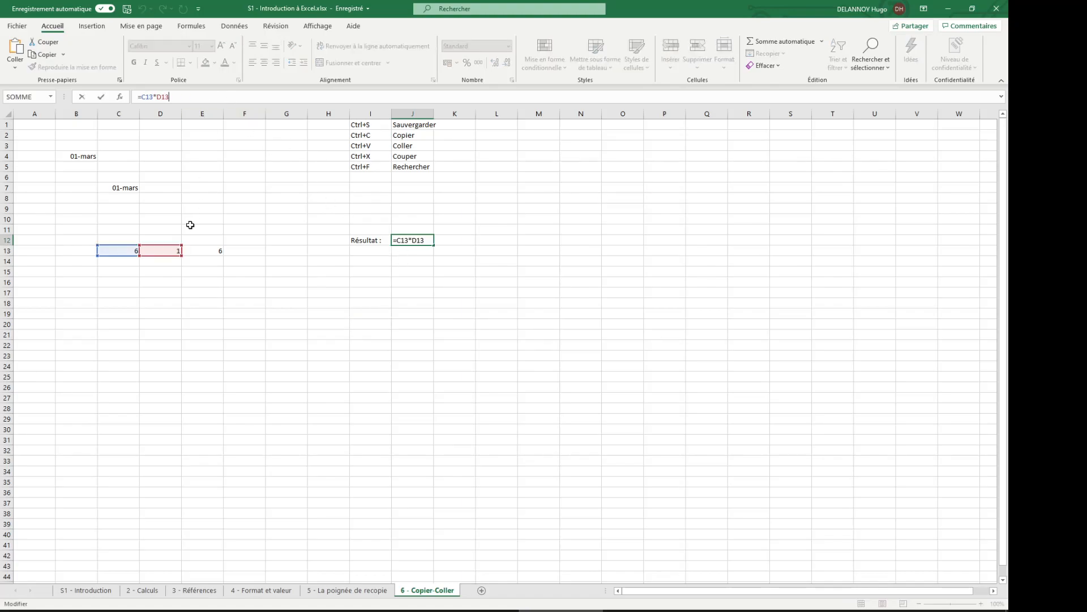
{"action": "left_click_drag", "start_coordinate": [169, 245], "coordinate": [330, 167]}
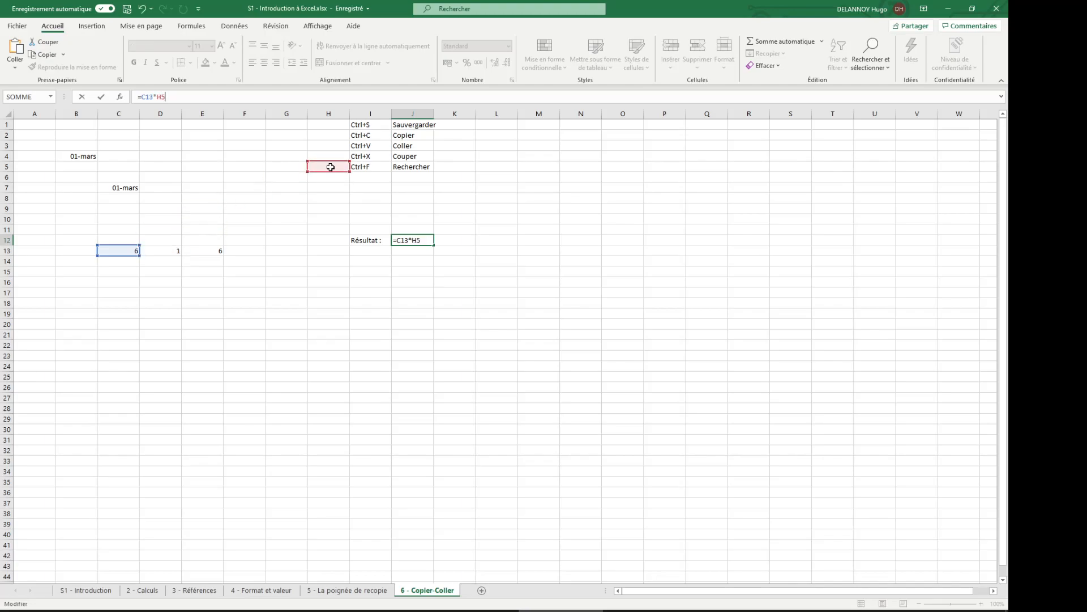
{"action": "key", "text": "Escape"}
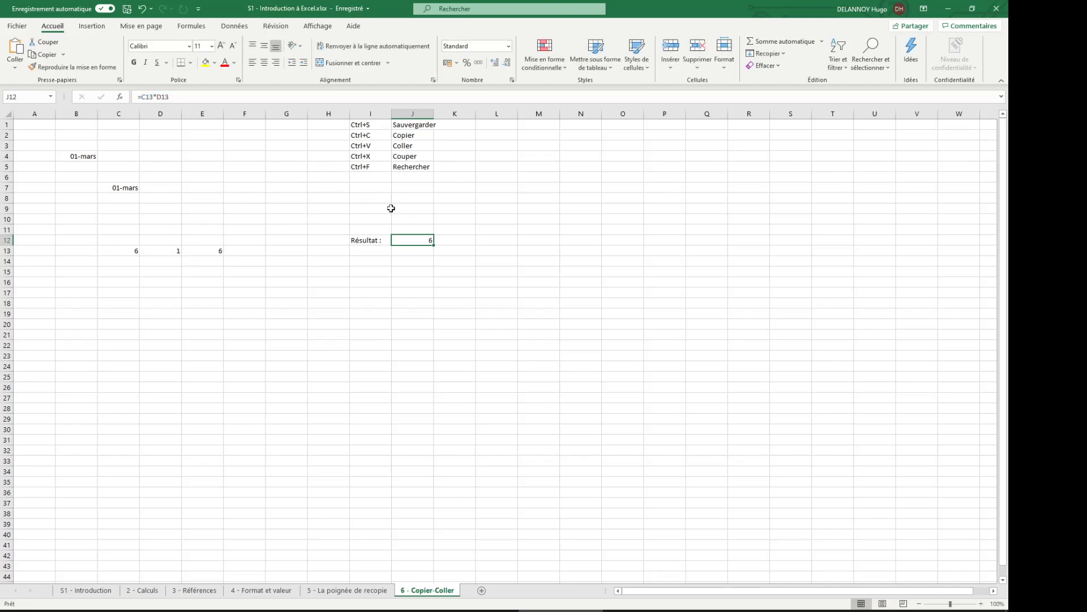
Step: Open and close J12's formula without changing it, reopen it to append +25154, and discard that edit
{"action": "left_click", "coordinate": [253, 95]}
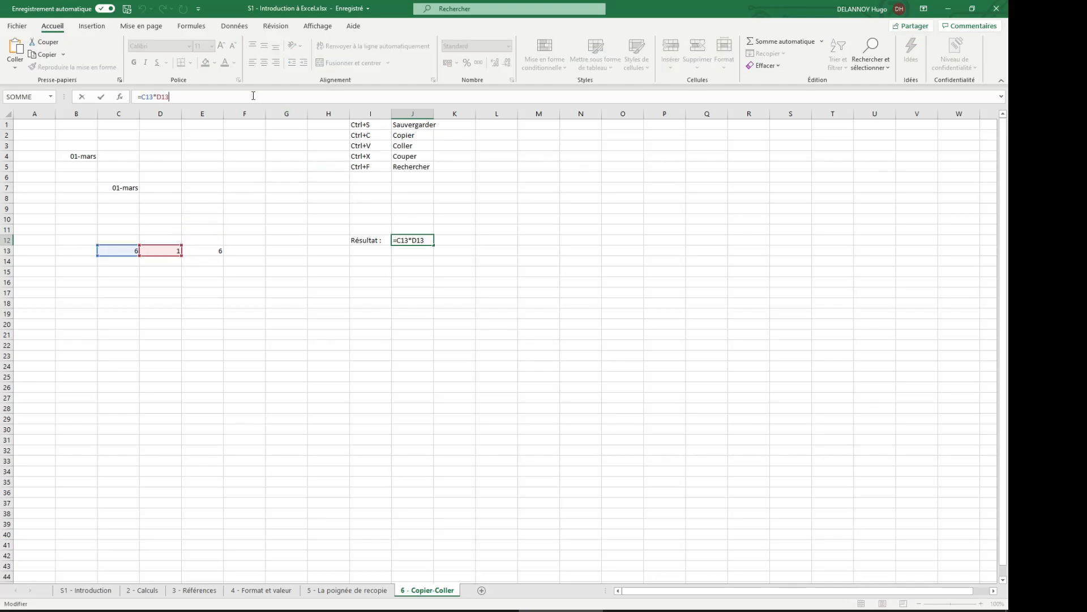
{"action": "key", "text": "Escape"}
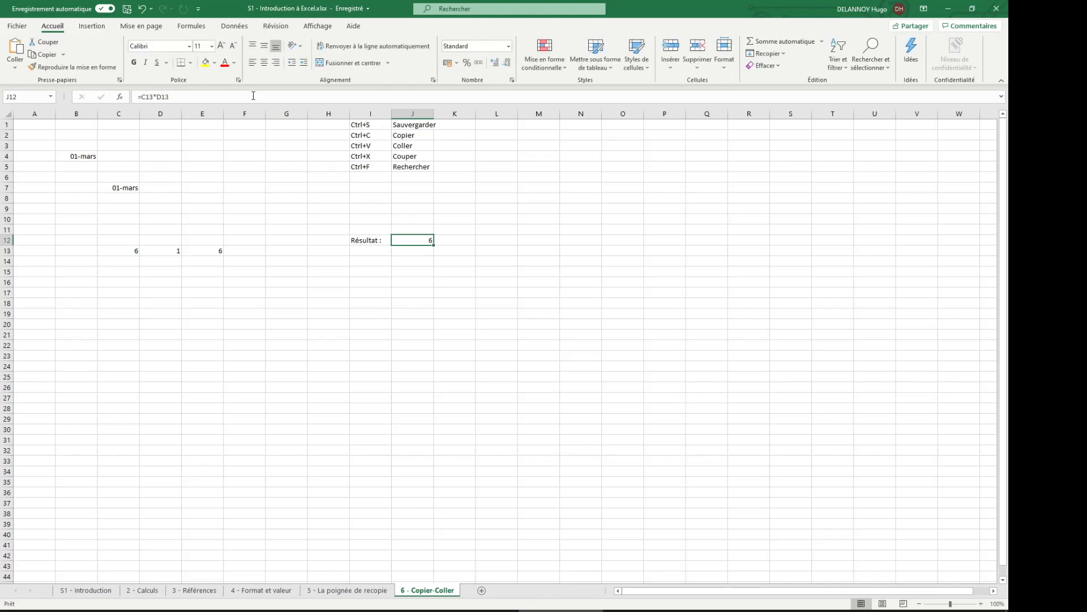
{"action": "left_click", "coordinate": [253, 95]}
{"action": "type", "text": "+25154"}
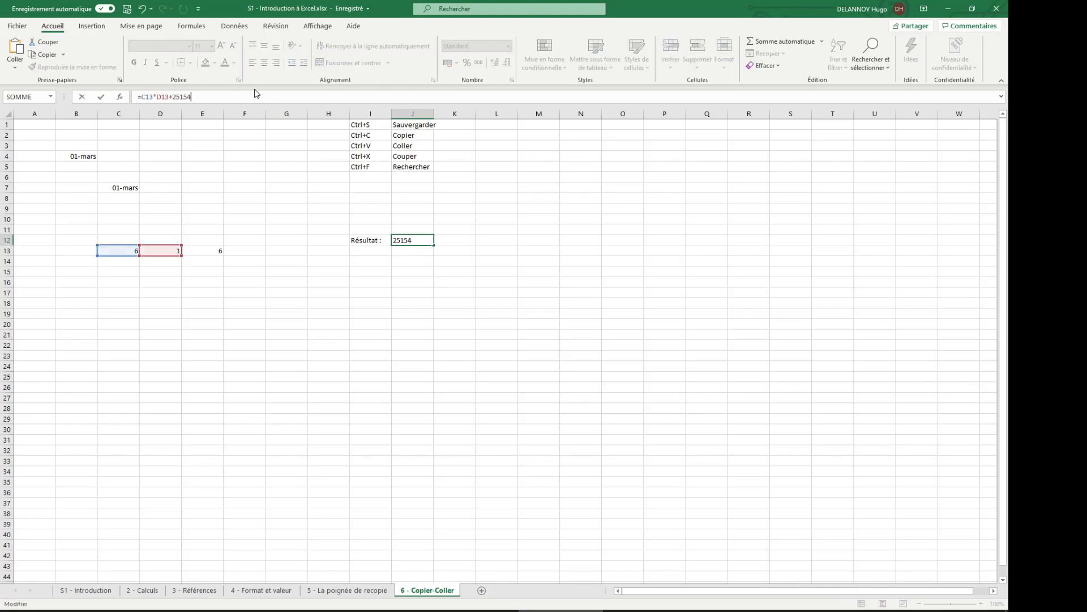
{"action": "key", "text": "Escape"}
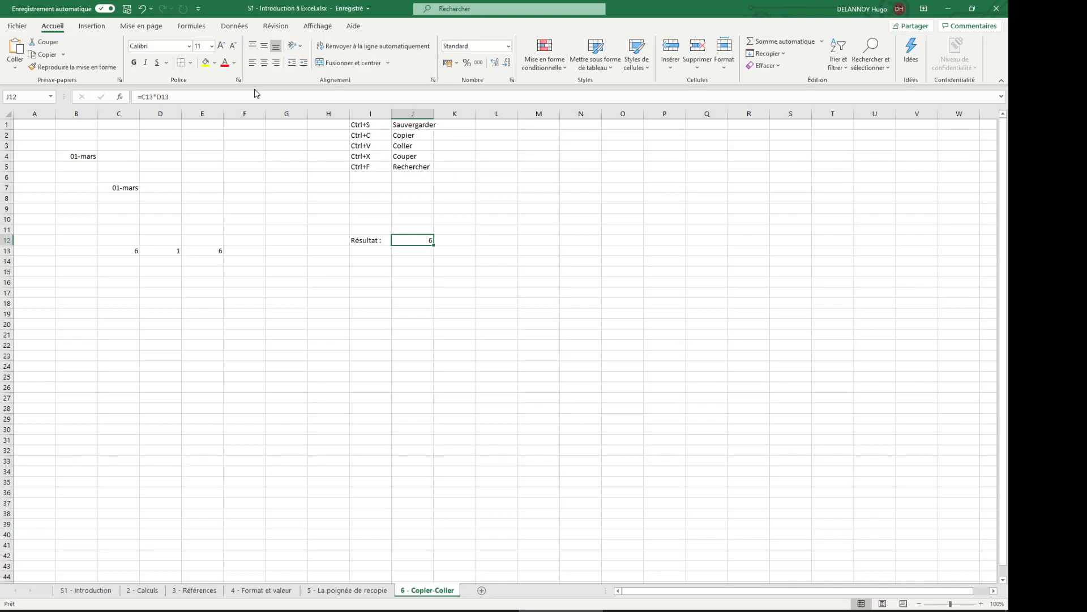